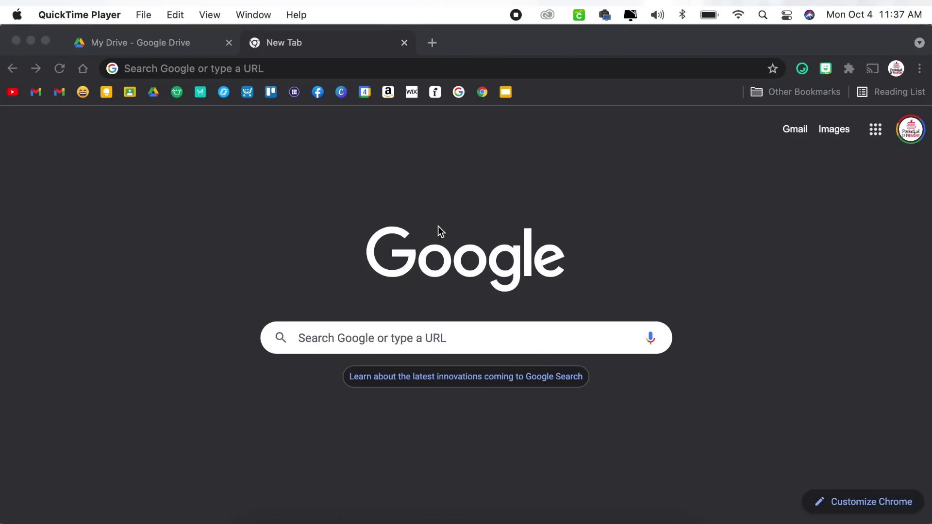
# Step: Load the Jamboard home page at jamboard.google.com
pyautogui.click(316, 69)
pyautogui.write('ja')
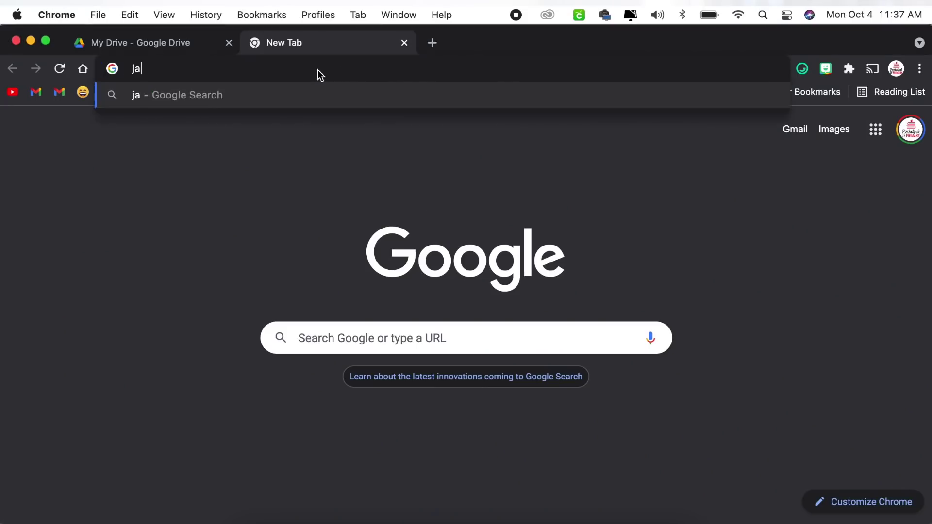
pyautogui.write('mboard.google.com')
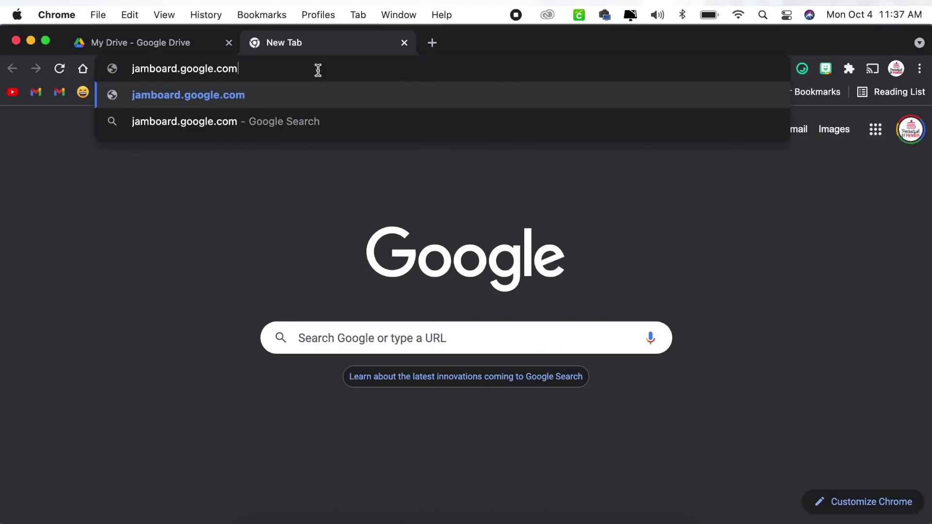
pyautogui.press('Return')
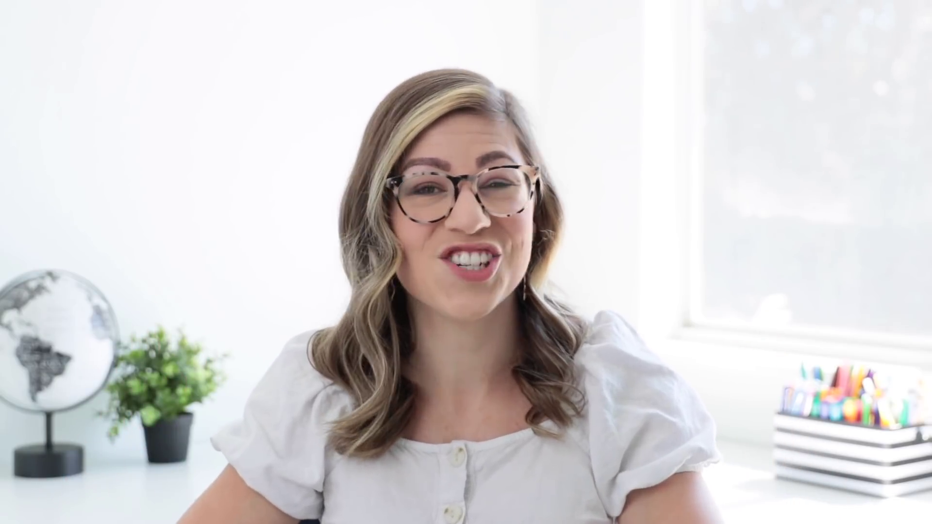
# Step: Start a new Untitled Jam by going to jam.new
pyautogui.click(317, 69)
pyautogui.write('jam.')
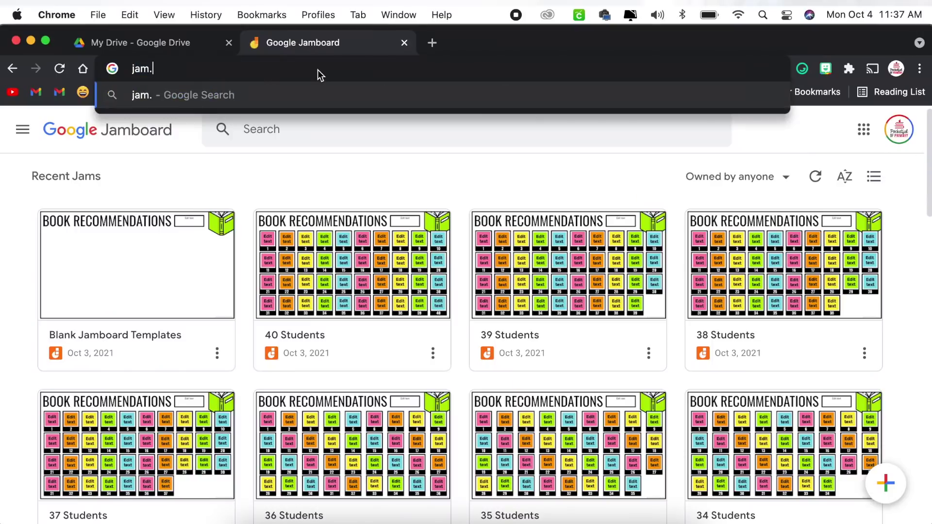
pyautogui.write('new')
pyautogui.press('Return')
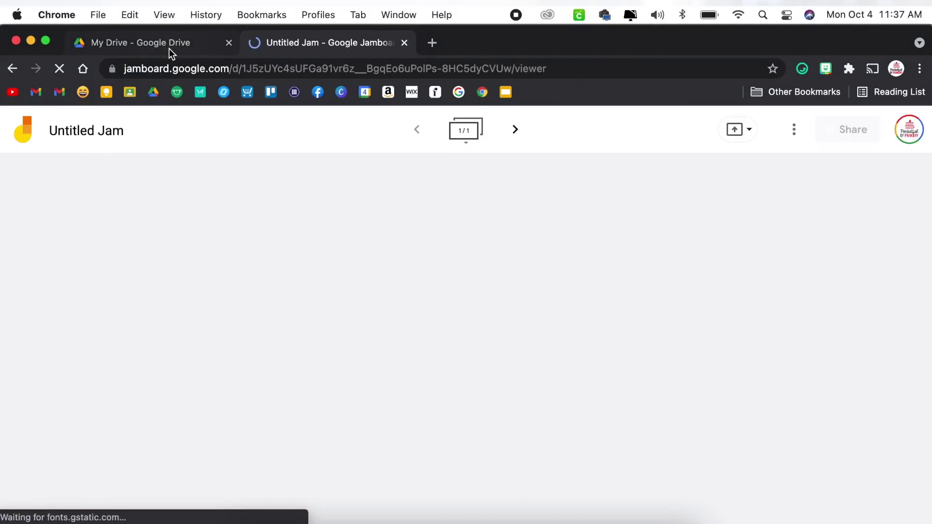
pyautogui.click(169, 47)
# Step: Create a Google Jamboard from My Drive's New > More menu, then close its extra tab
pyautogui.click(73, 180)
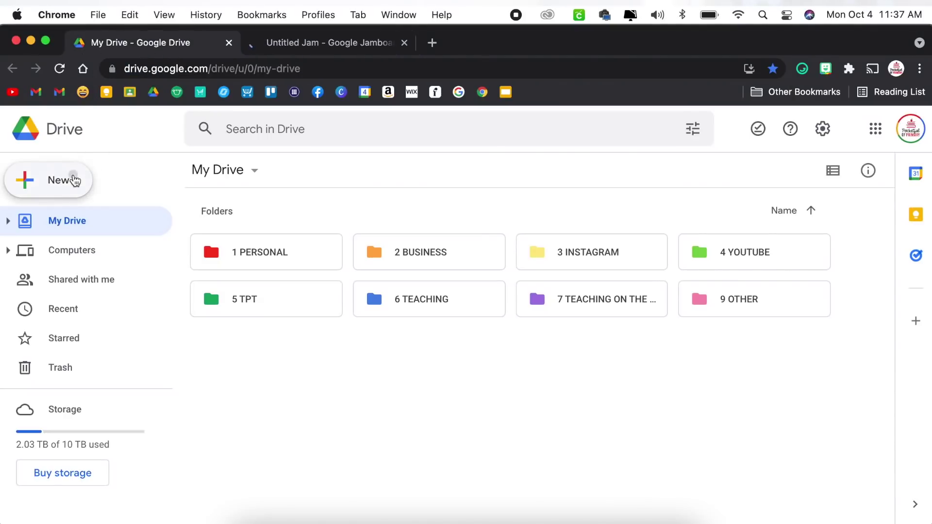
pyautogui.moveTo(81, 387)
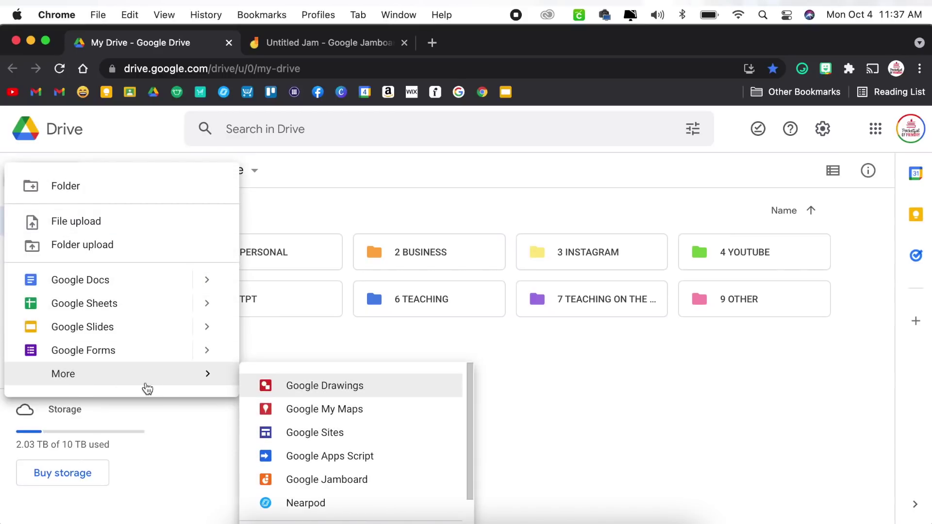
pyautogui.click(309, 481)
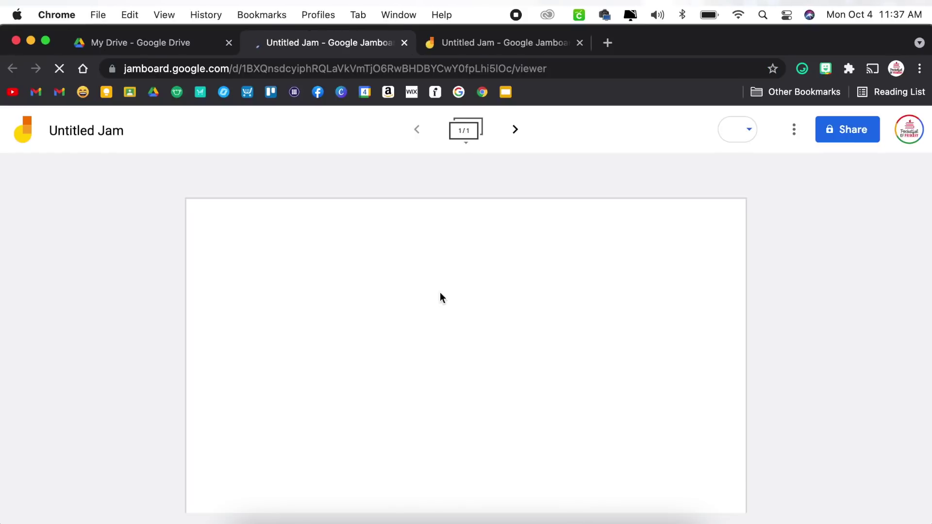
pyautogui.click(404, 43)
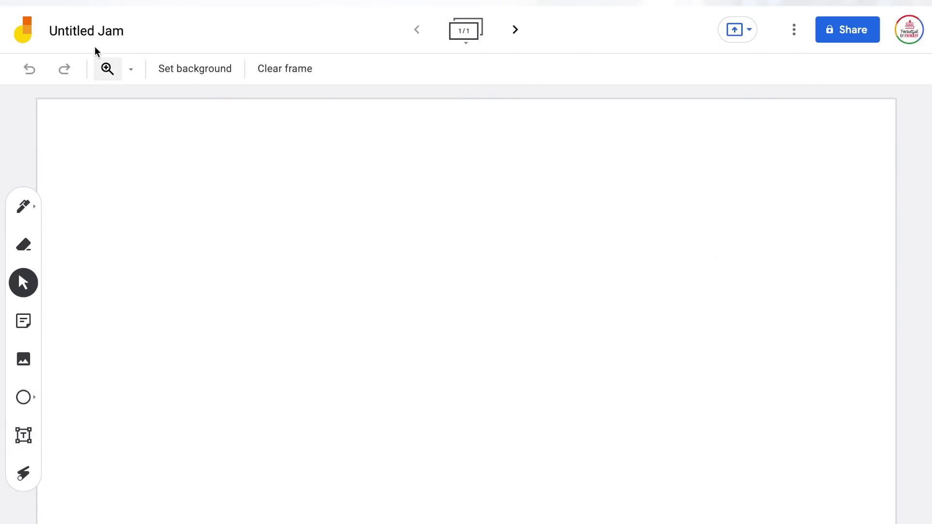
# Step: Rename the Untitled Jam to 'Example Jamboard'
pyautogui.click(89, 33)
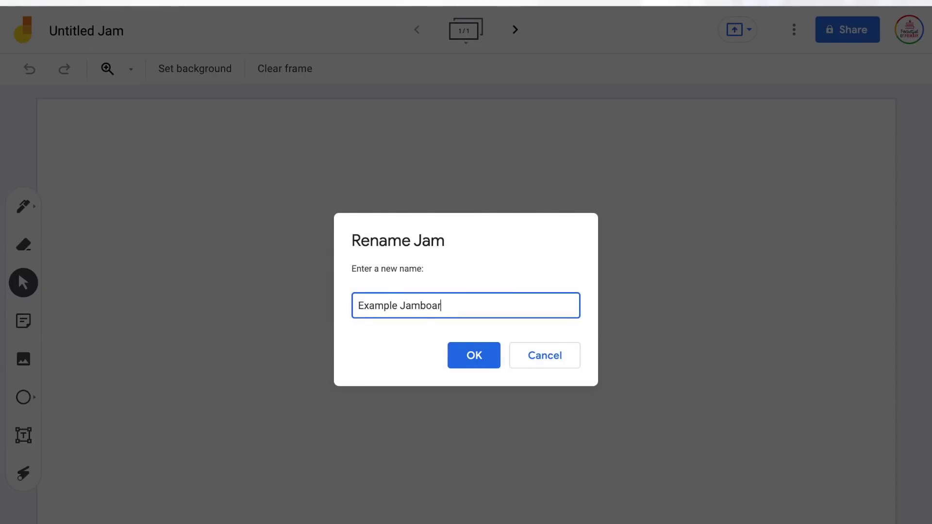
pyautogui.click(480, 360)
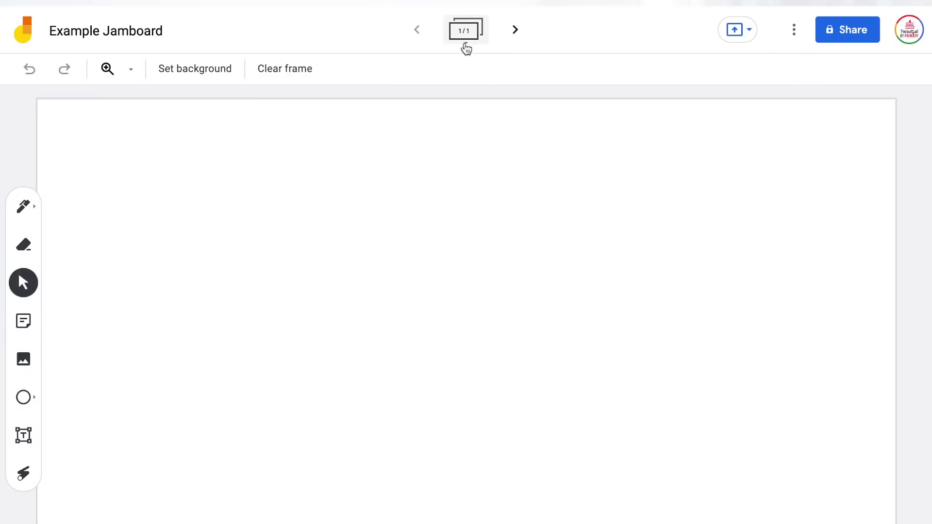
pyautogui.click(465, 31)
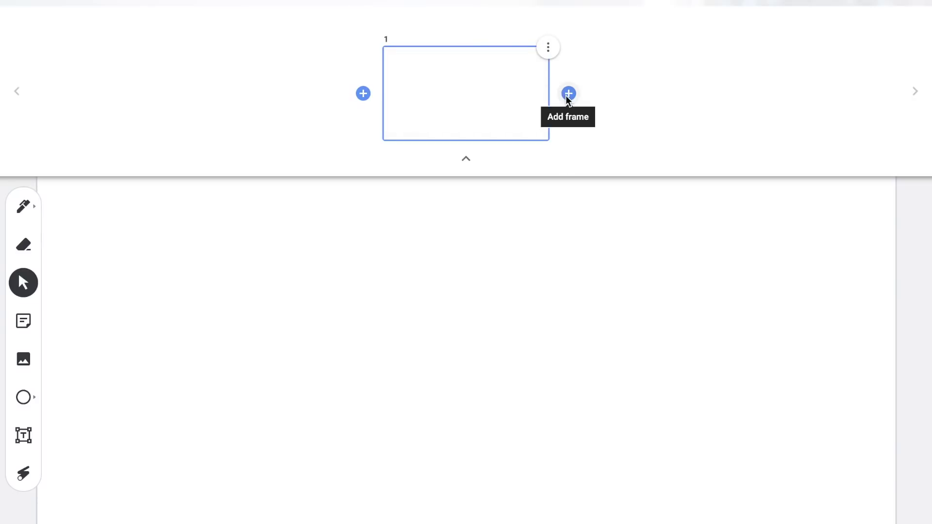
# Step: Add a second frame from the frame bar and move to it
pyautogui.click(568, 94)
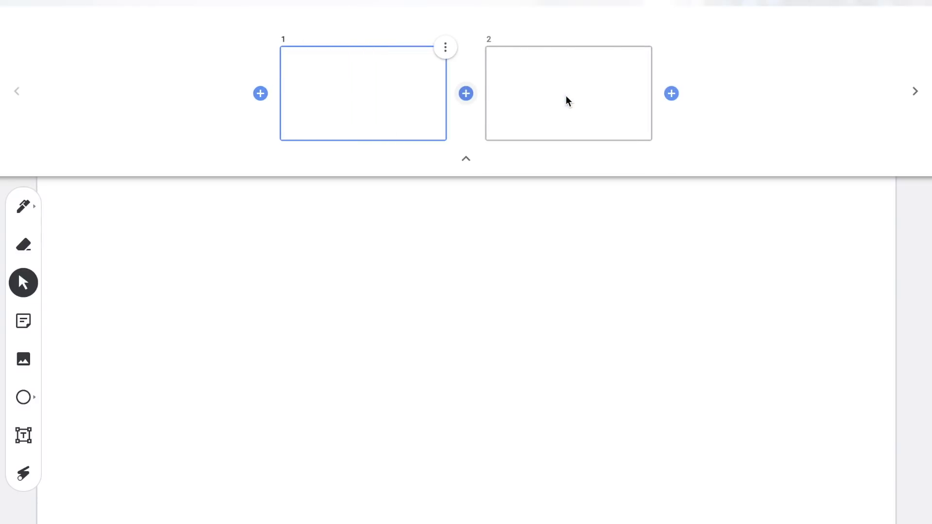
pyautogui.click(466, 164)
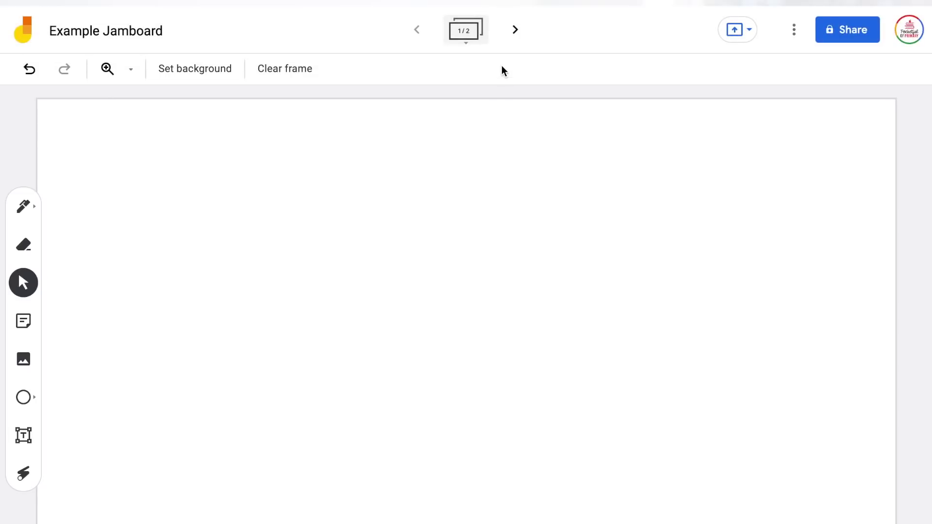
pyautogui.click(513, 32)
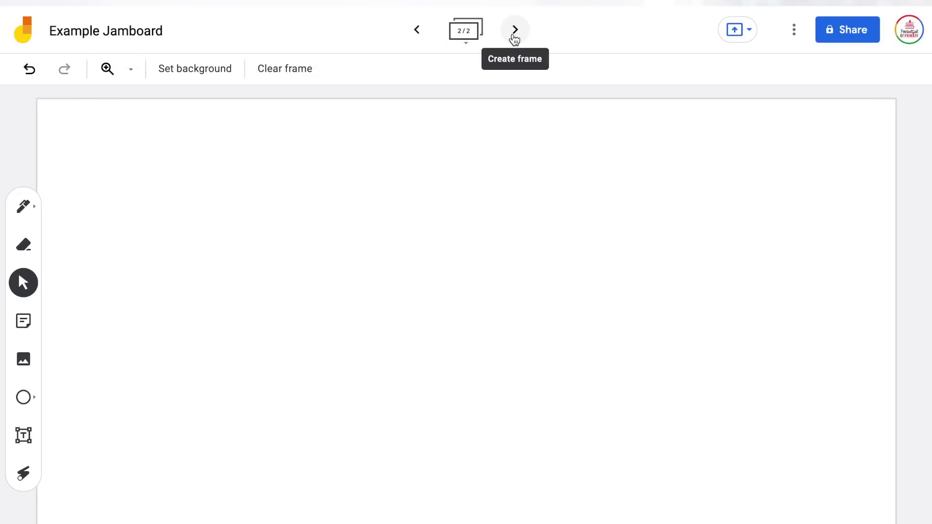
# Step: Append more blank frames with repeated Create frame clicks, bringing the jam to 14 frames
pyautogui.click(513, 33)
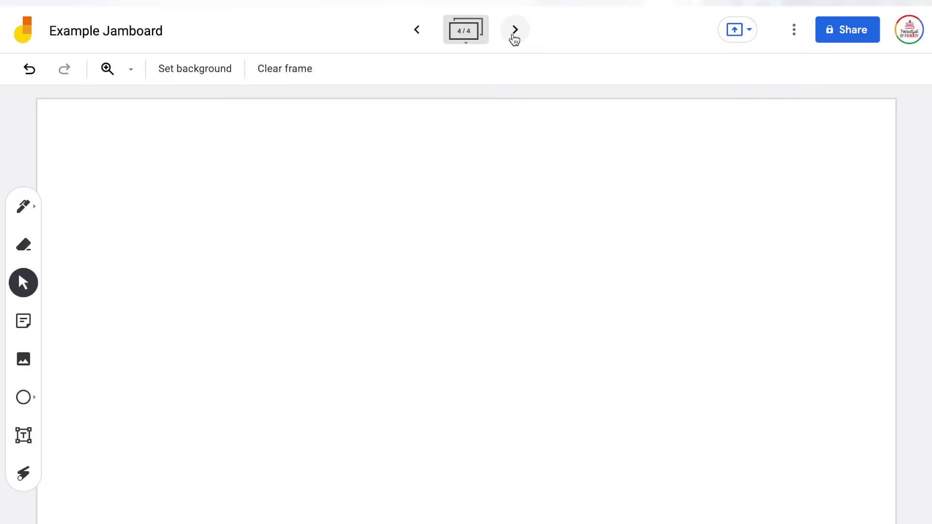
pyautogui.click(514, 38)
pyautogui.click(514, 37)
pyautogui.click(513, 38)
pyautogui.click(514, 38)
pyautogui.click(514, 38)
pyautogui.click(514, 38)
pyautogui.click(514, 38)
pyautogui.click(514, 38)
pyautogui.click(514, 38)
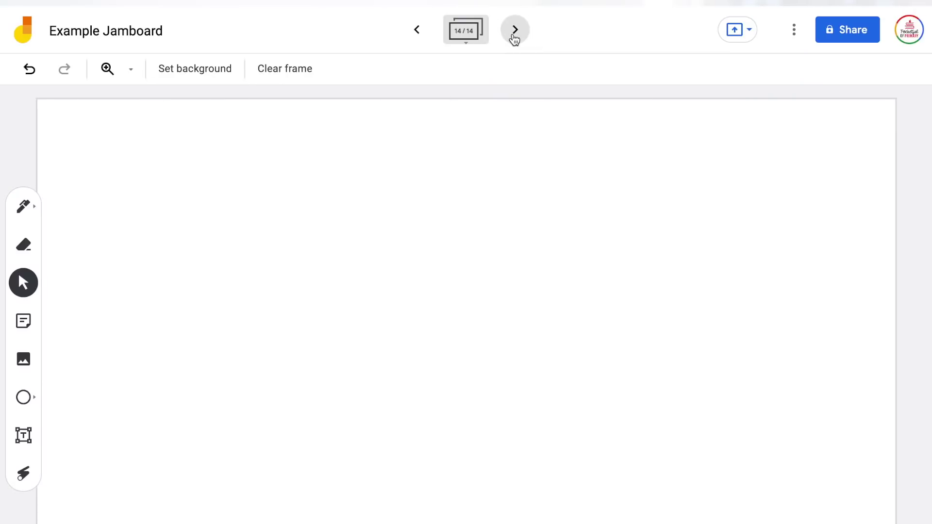
pyautogui.click(514, 38)
pyautogui.click(514, 38)
pyautogui.click(514, 37)
pyautogui.click(514, 38)
pyautogui.click(514, 38)
pyautogui.click(514, 37)
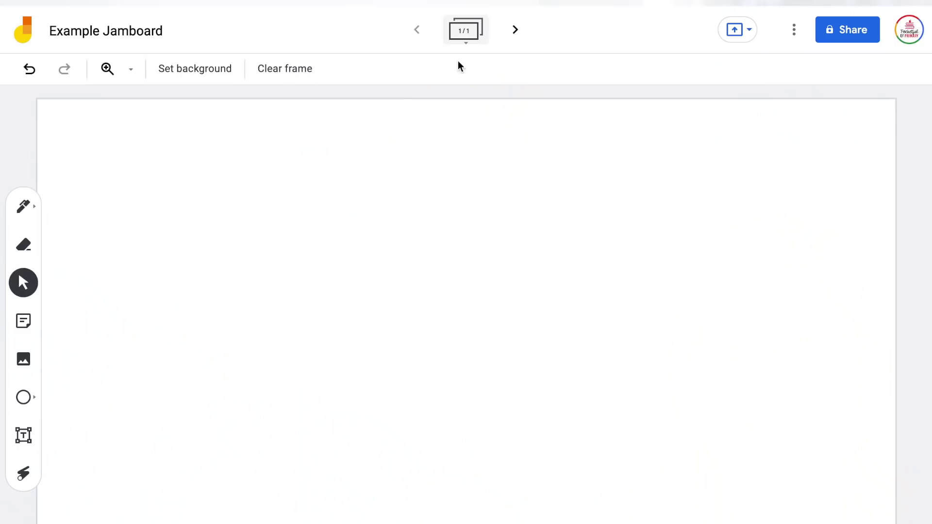
pyautogui.click(469, 41)
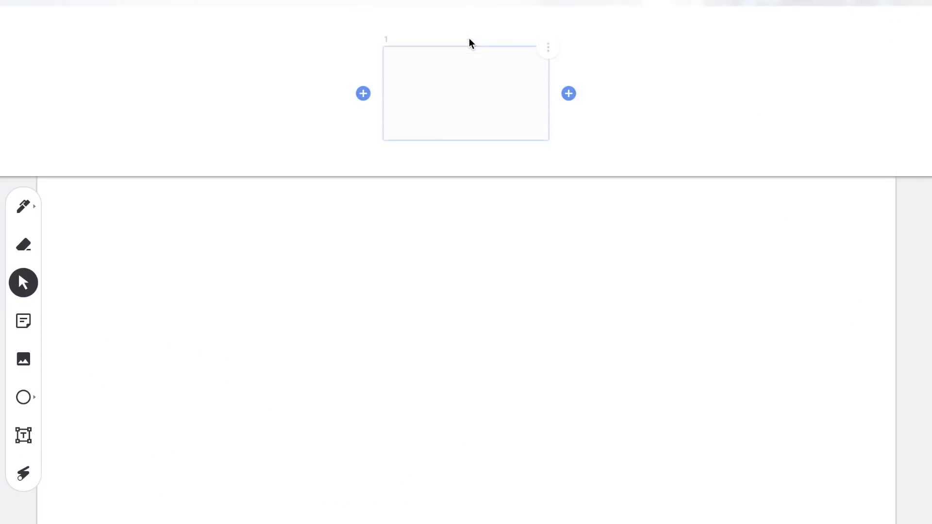
# Step: Duplicate frame 1 and drag the copy in front of the original
pyautogui.click(549, 49)
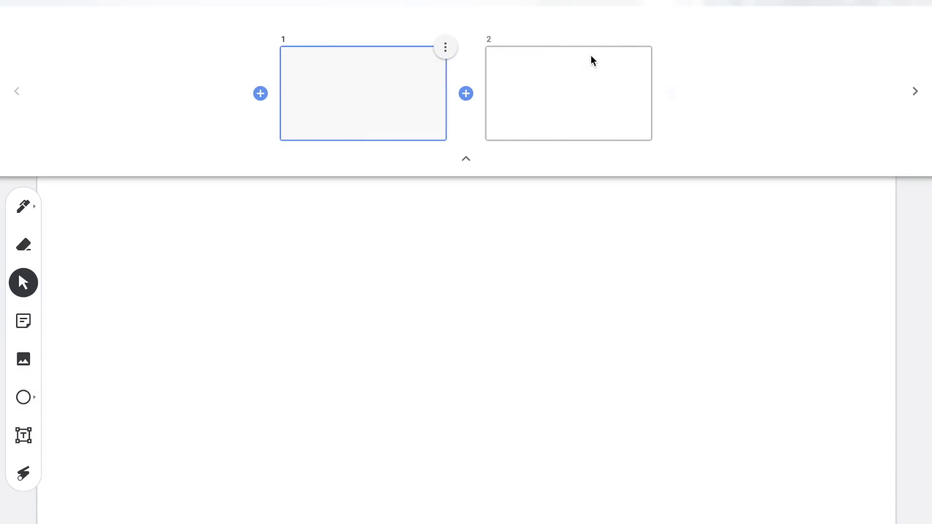
pyautogui.click(651, 48)
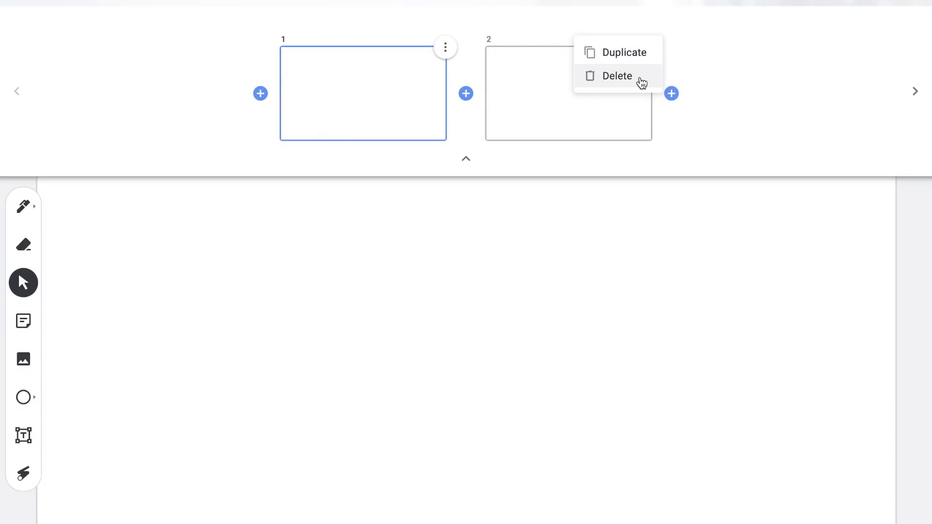
pyautogui.click(727, 136)
pyautogui.moveTo(591, 108); pyautogui.dragTo(279, 110)
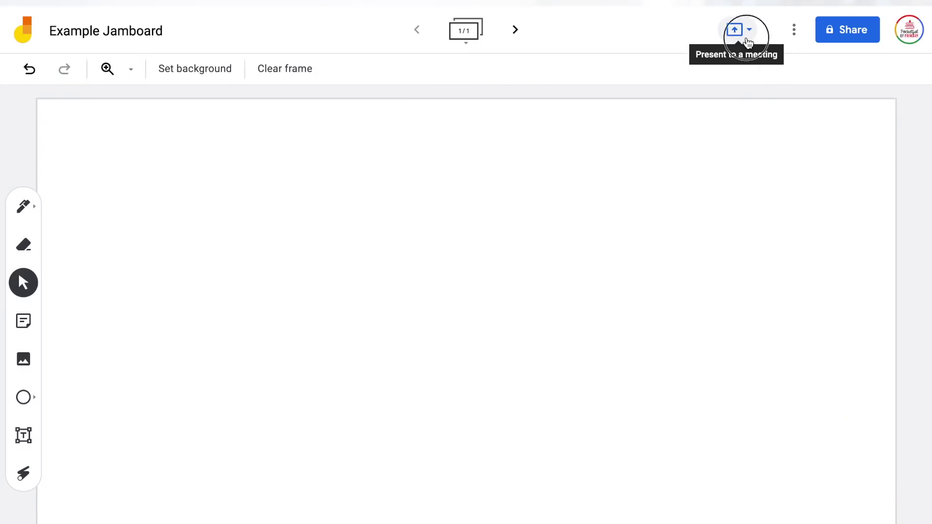
# Step: Look over the Present to meeting and More actions menus, then bring up Share
pyautogui.click(747, 42)
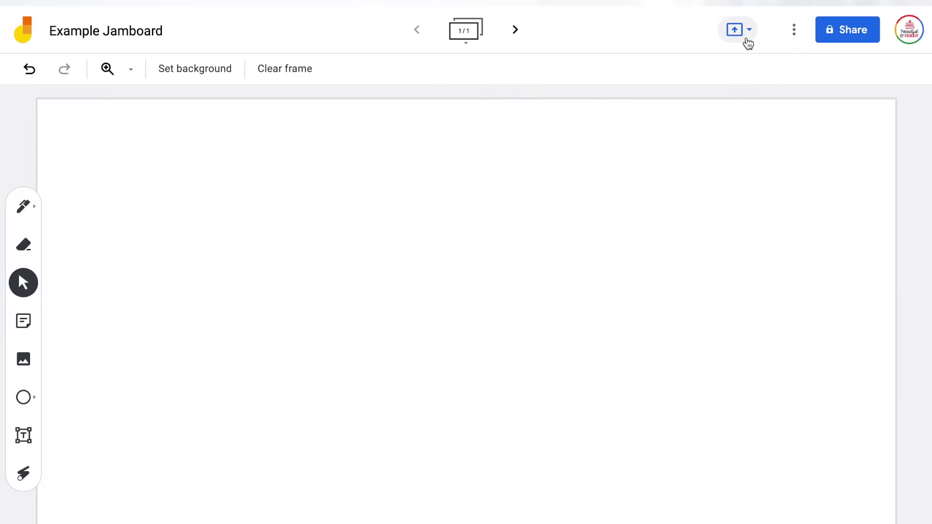
pyautogui.click(794, 33)
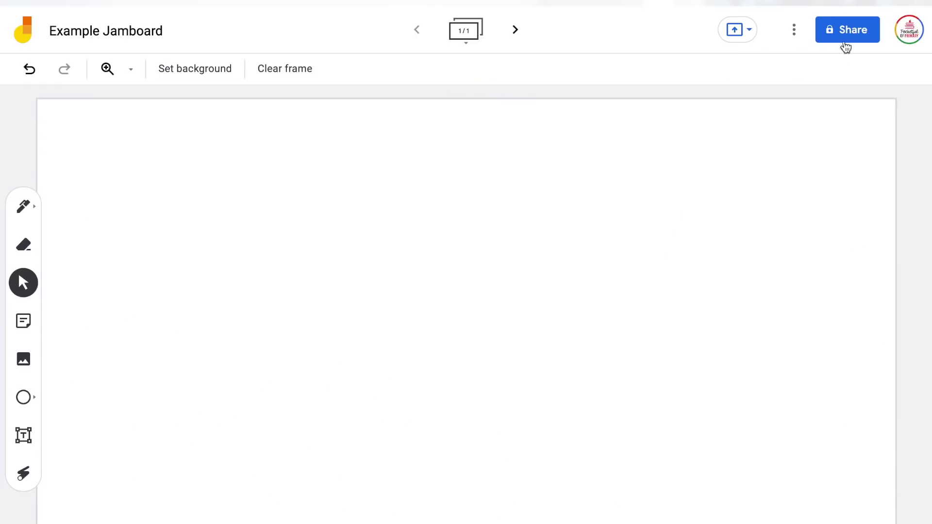
pyautogui.click(846, 35)
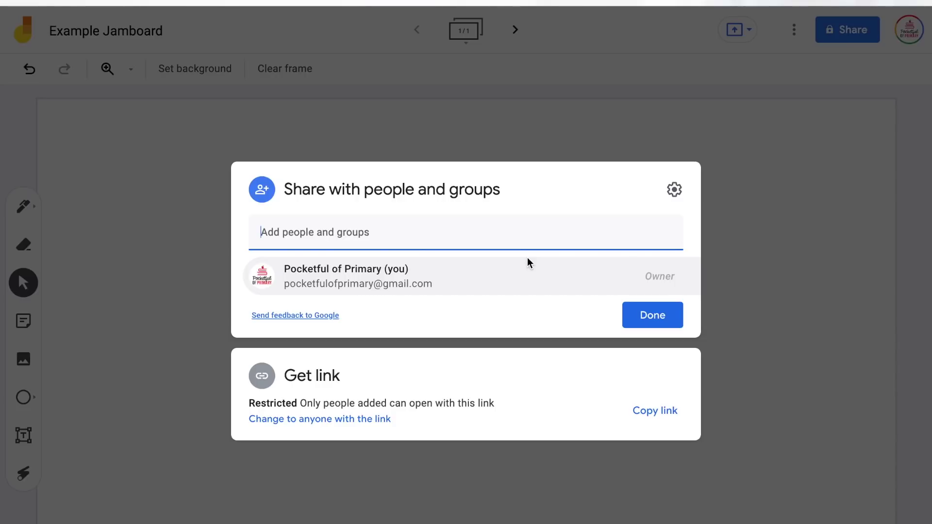
# Step: Switch link access to anyone with the link, keeping the Viewer role
pyautogui.click(380, 427)
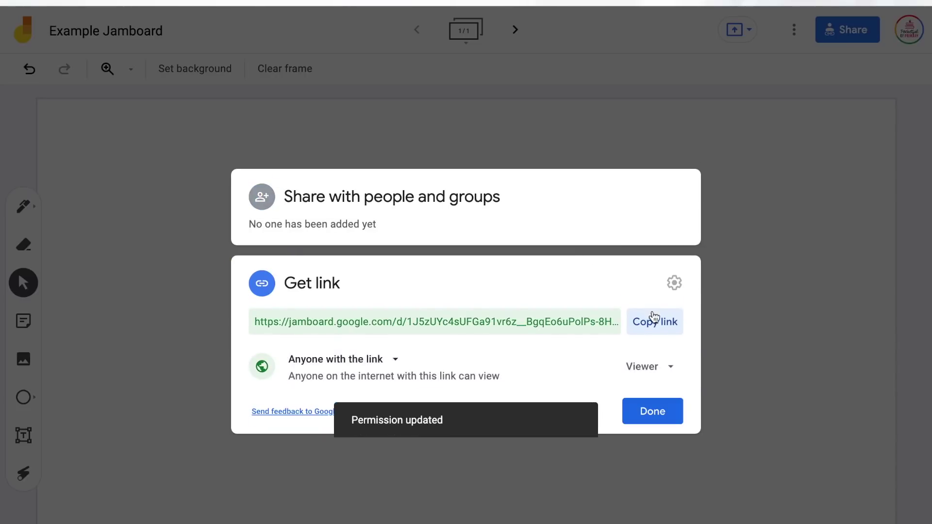
pyautogui.click(657, 365)
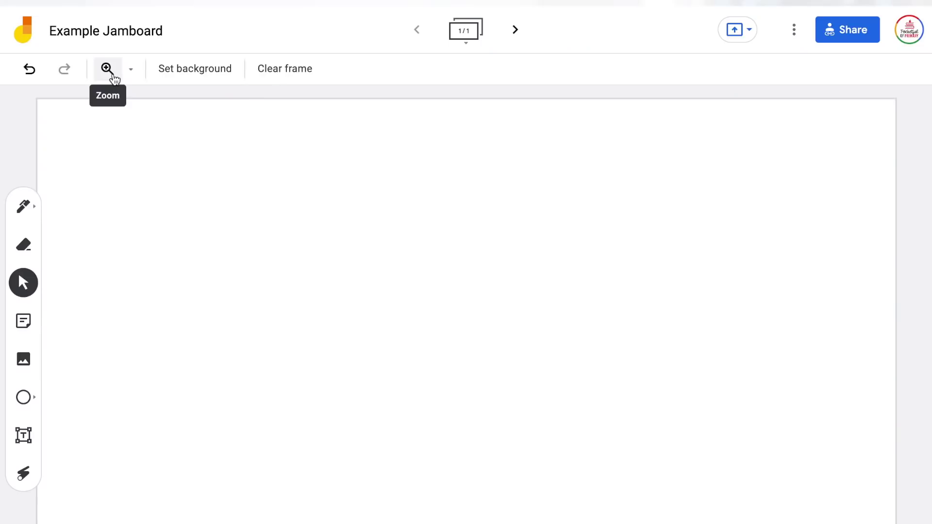
# Step: Check the zoom levels, then choose Image under Set background
pyautogui.click(135, 73)
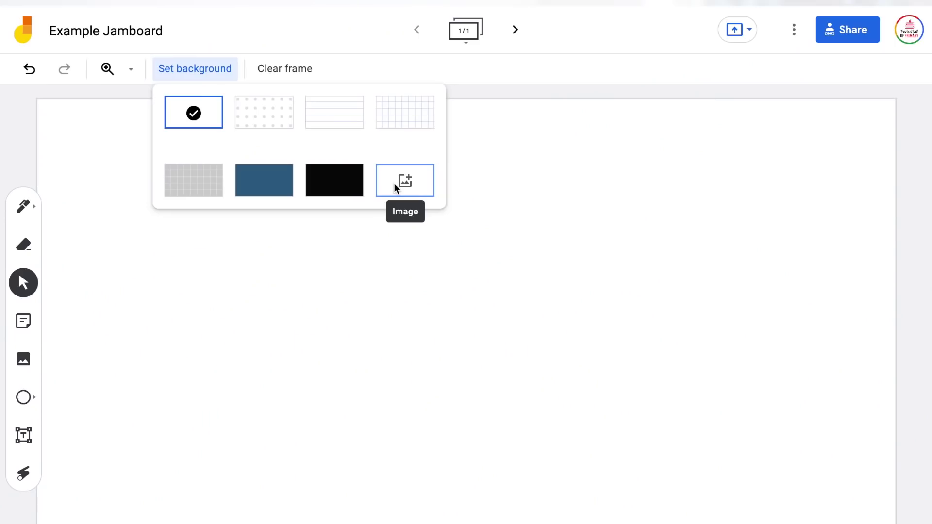
pyautogui.click(394, 184)
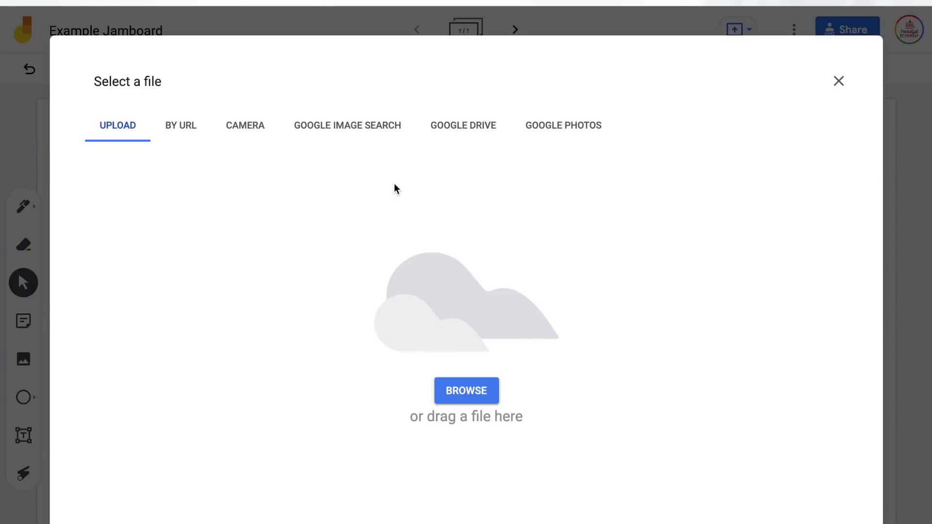
# Step: Upload FourCorners.png from the Downloads folder as the frame background
pyautogui.click(450, 392)
pyautogui.click(448, 133)
pyautogui.click(443, 362)
pyautogui.click(448, 134)
pyautogui.click(442, 346)
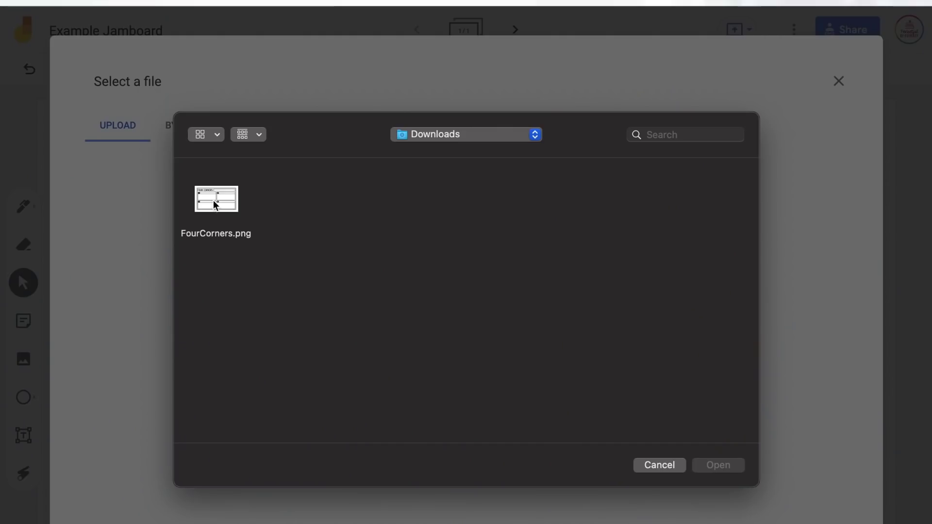
pyautogui.click(211, 202)
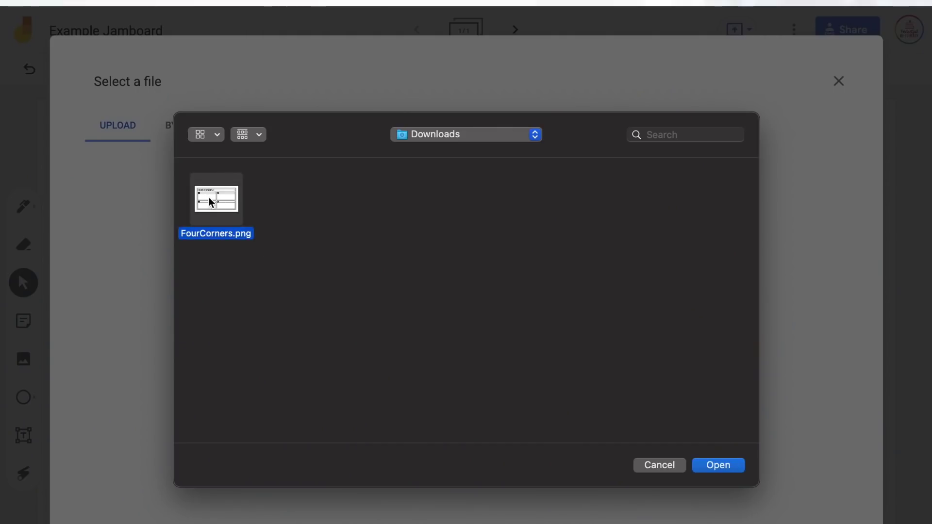
pyautogui.click(718, 465)
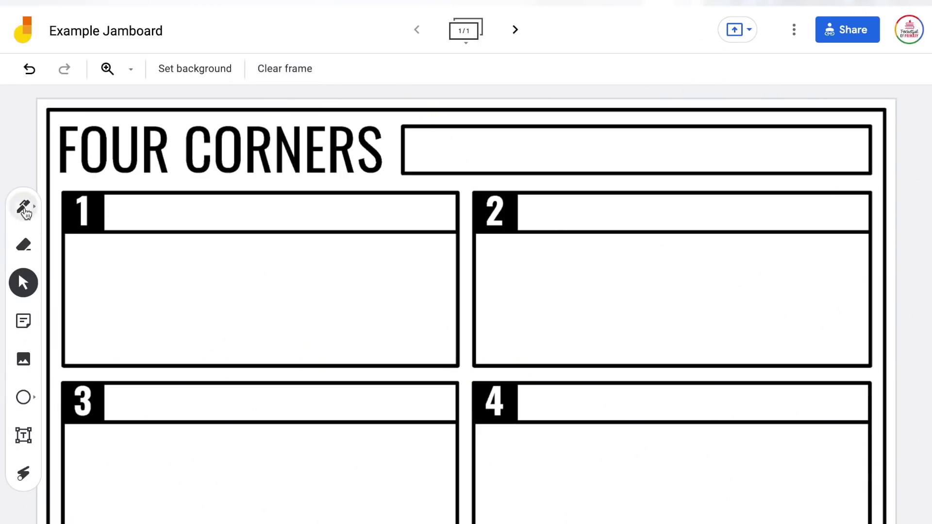
# Step: Try a pen stroke across boxes 1 and 2, then clear the frame
pyautogui.click(25, 212)
pyautogui.moveTo(191, 217)
pyautogui.mouseDown()
pyautogui.moveTo(208, 291)
pyautogui.moveTo(449, 238)
pyautogui.mouseUp()
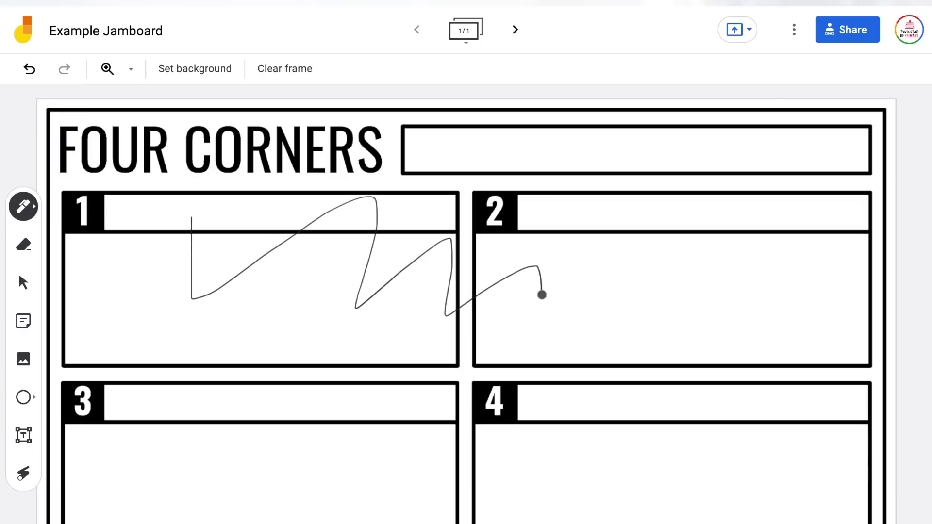
pyautogui.click(264, 70)
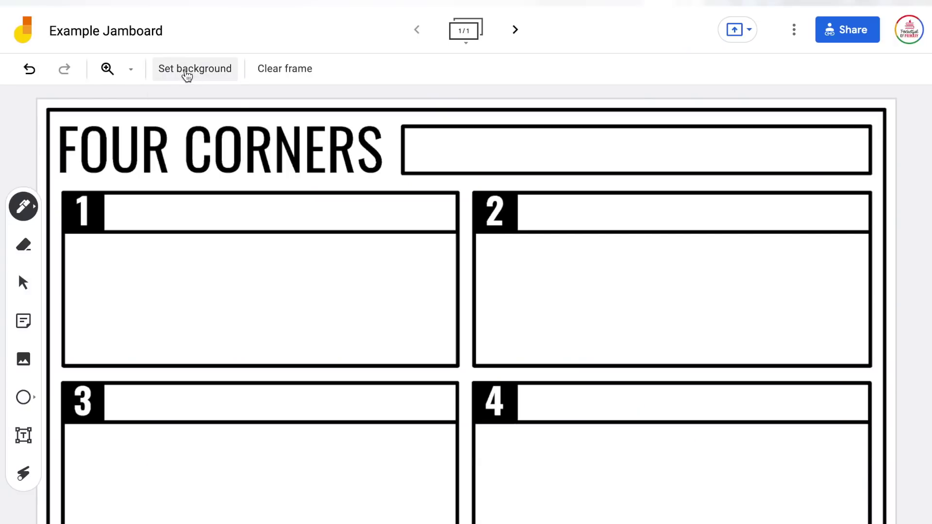
pyautogui.click(186, 73)
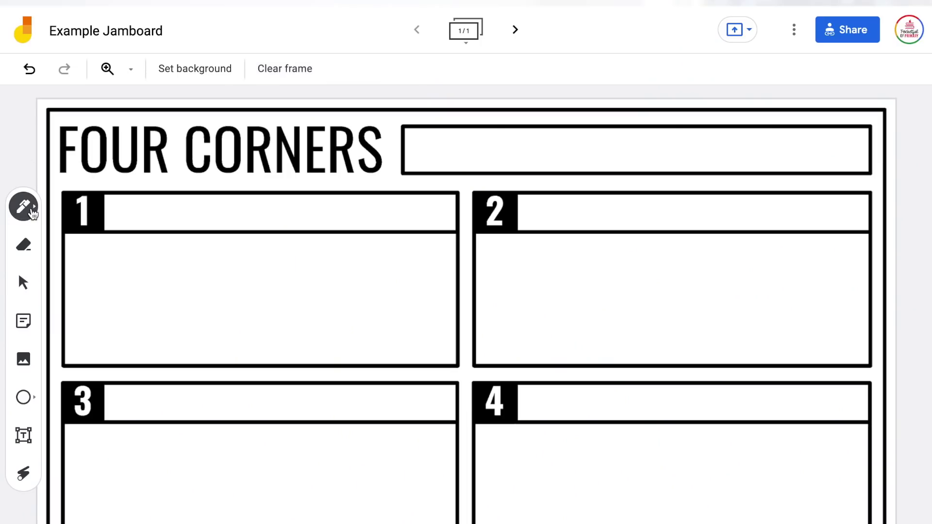
# Step: Pick the black pen and draw a zigzag inside box 1
pyautogui.click(32, 213)
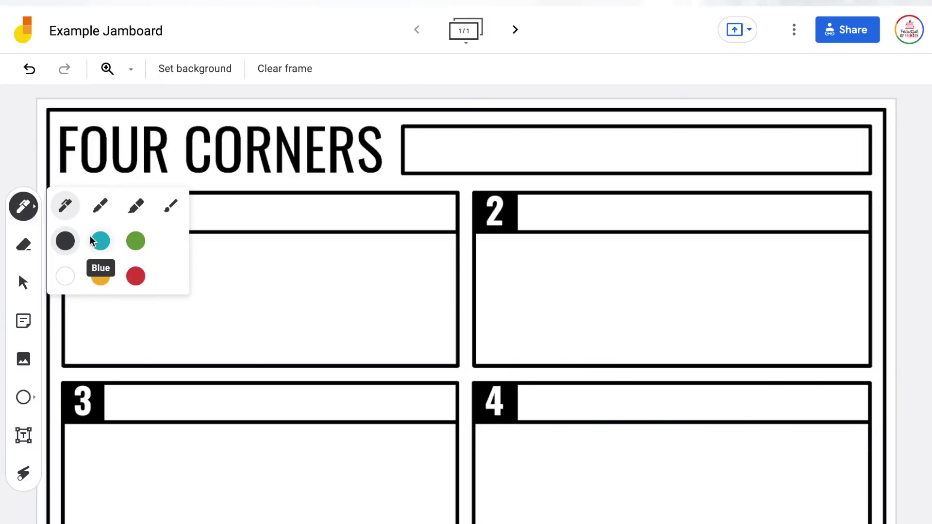
pyautogui.moveTo(283, 252)
pyautogui.mouseDown()
pyautogui.moveTo(283, 277)
pyautogui.moveTo(329, 303)
pyautogui.mouseUp()
pyautogui.moveTo(383, 255); pyautogui.dragTo(410, 304)
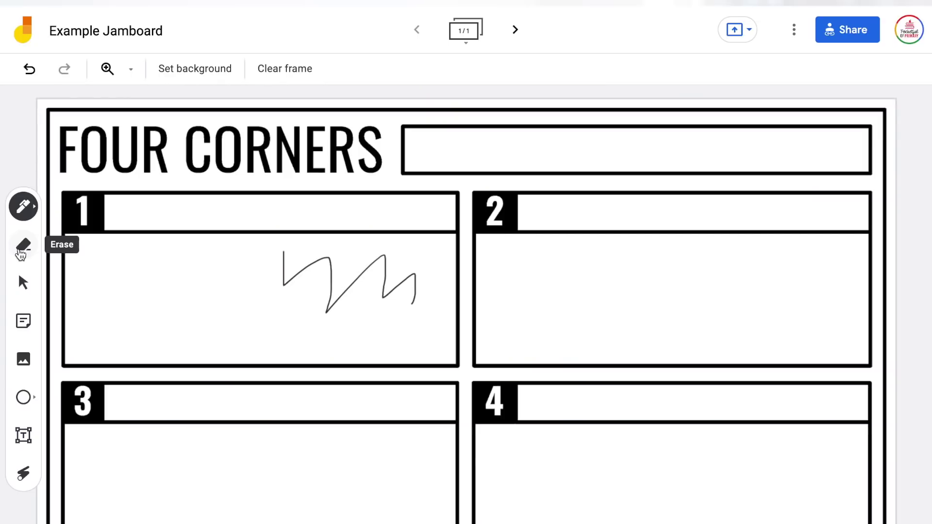
# Step: Erase the black zigzag stroke in box 1, then return to the Select tool
pyautogui.click(22, 253)
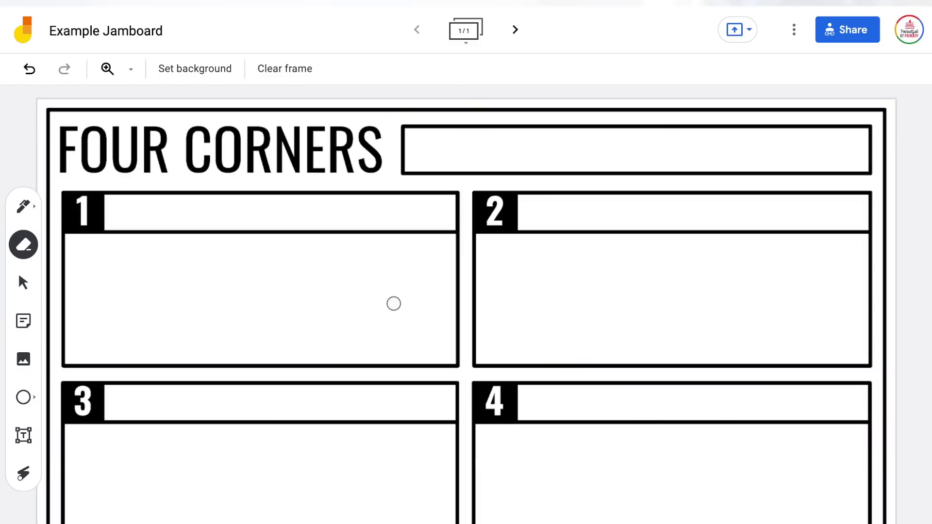
pyautogui.click(24, 284)
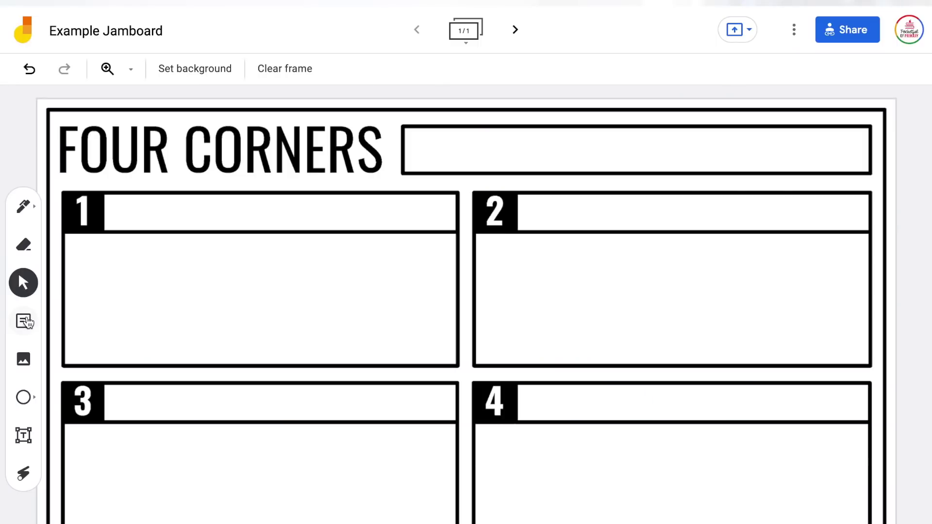
# Step: Create a yellow sticky note reading 'As I start typing, the blue bar at the bottom grows.'
pyautogui.click(25, 321)
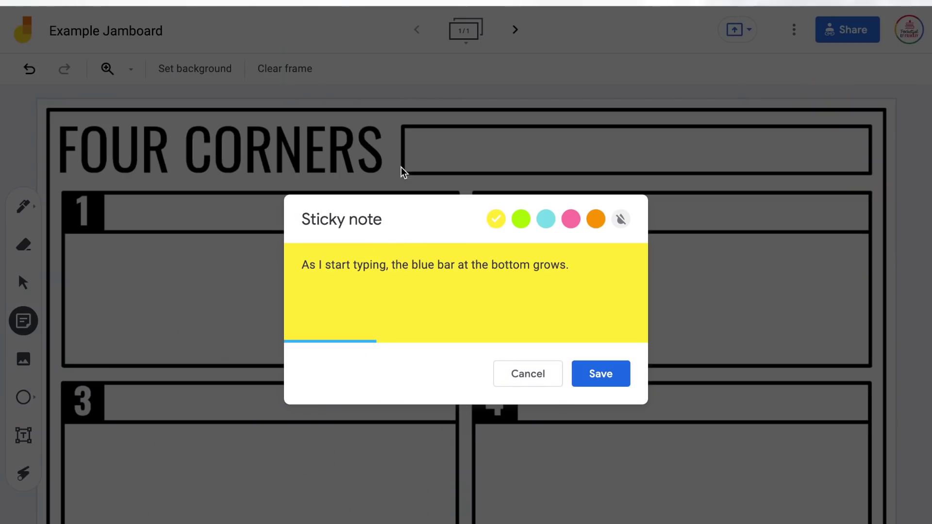
pyautogui.click(622, 220)
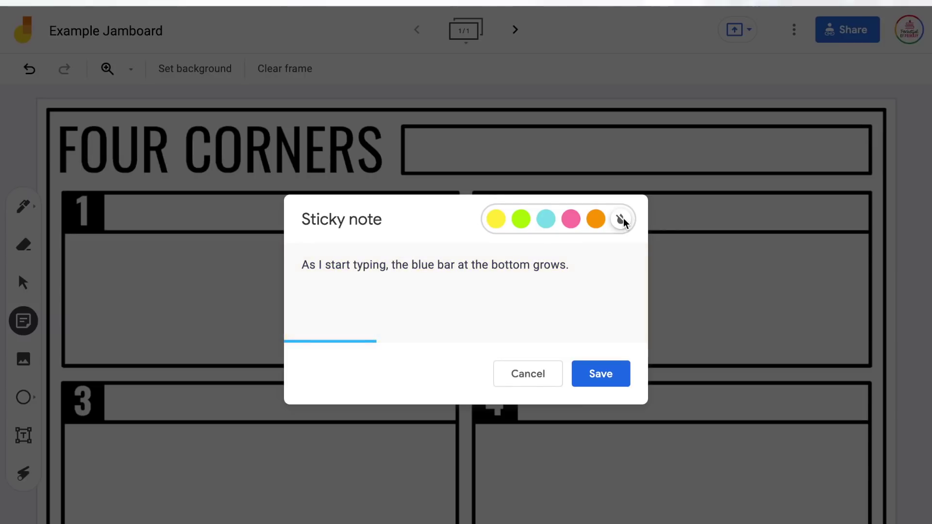
pyautogui.click(496, 220)
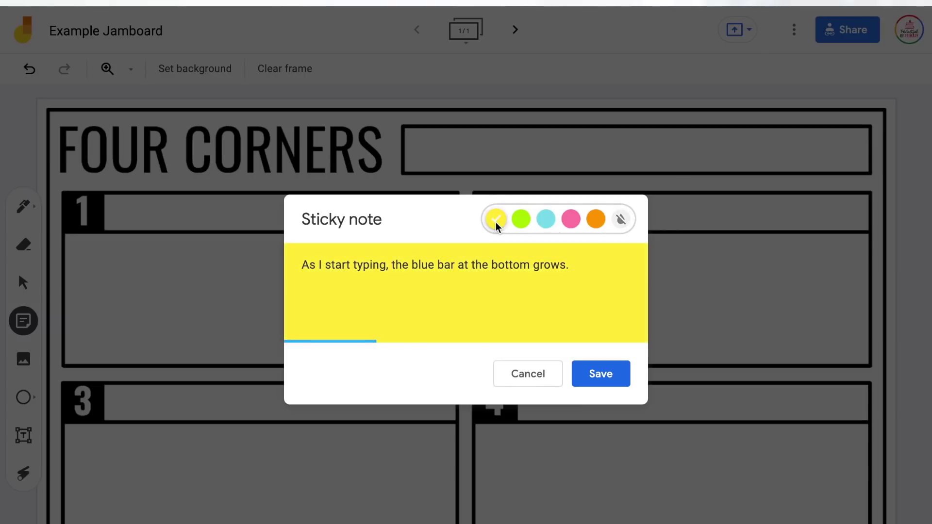
# Step: Save the sticky note, dismiss the extra blank note, and drag it into box 1
pyautogui.click(601, 377)
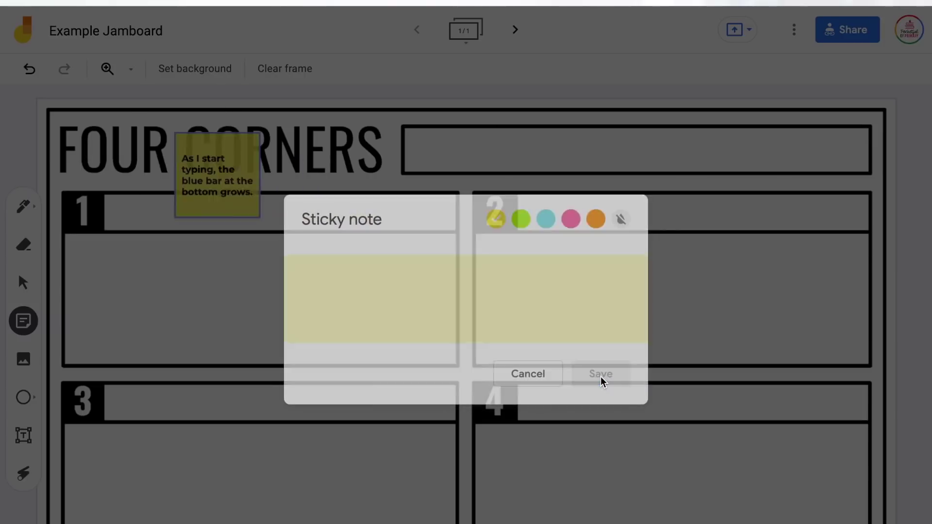
pyautogui.click(533, 373)
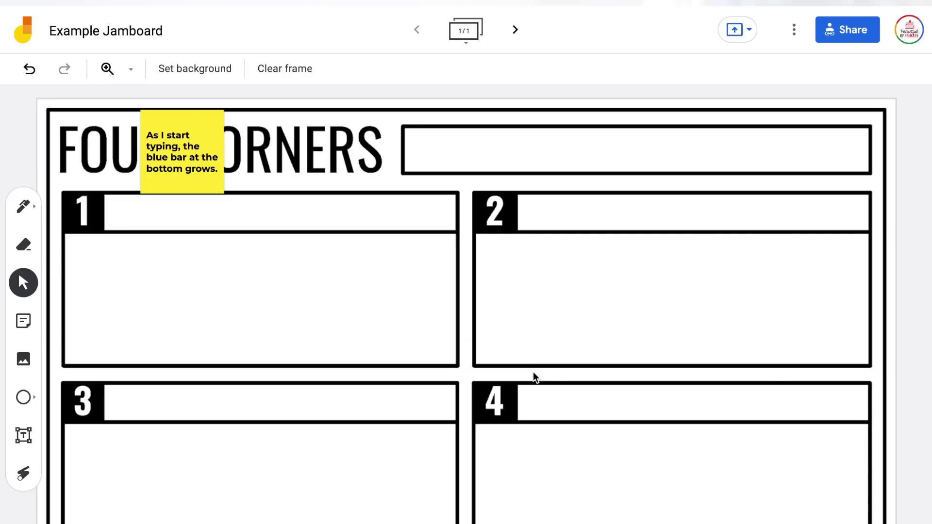
pyautogui.moveTo(191, 134); pyautogui.dragTo(295, 272)
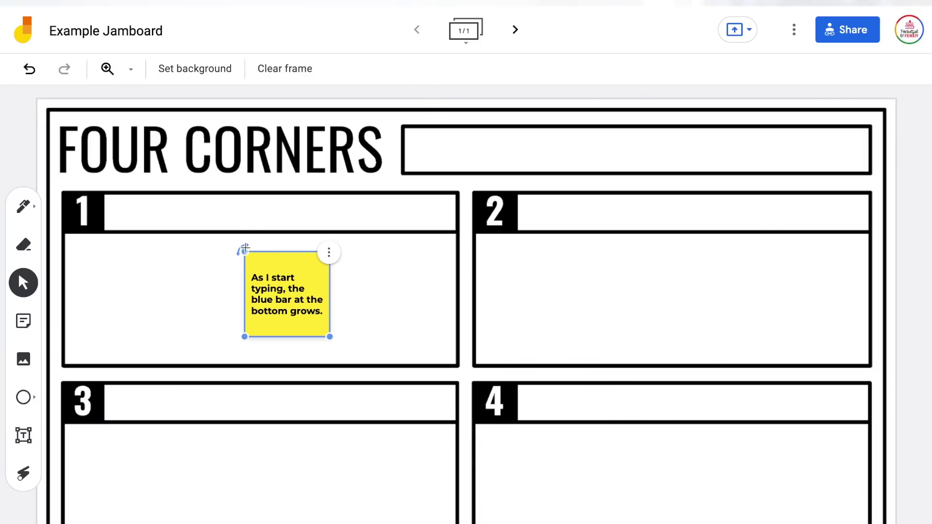
# Step: Rotate the yellow sticky note and resize it by its corner handle in box 1
pyautogui.moveTo(245, 249)
pyautogui.mouseDown()
pyautogui.moveTo(231, 308)
pyautogui.moveTo(216, 258)
pyautogui.moveTo(273, 224)
pyautogui.moveTo(242, 220)
pyautogui.moveTo(229, 240)
pyautogui.mouseUp()
pyautogui.moveTo(330, 337); pyautogui.dragTo(304, 322)
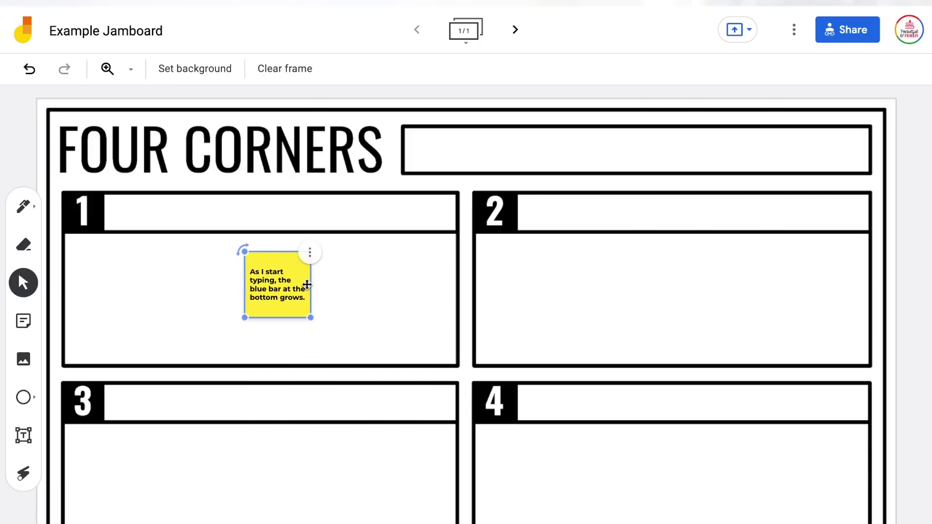
# Step: Duplicate the yellow sticky note and place the copy to its right
pyautogui.click(309, 253)
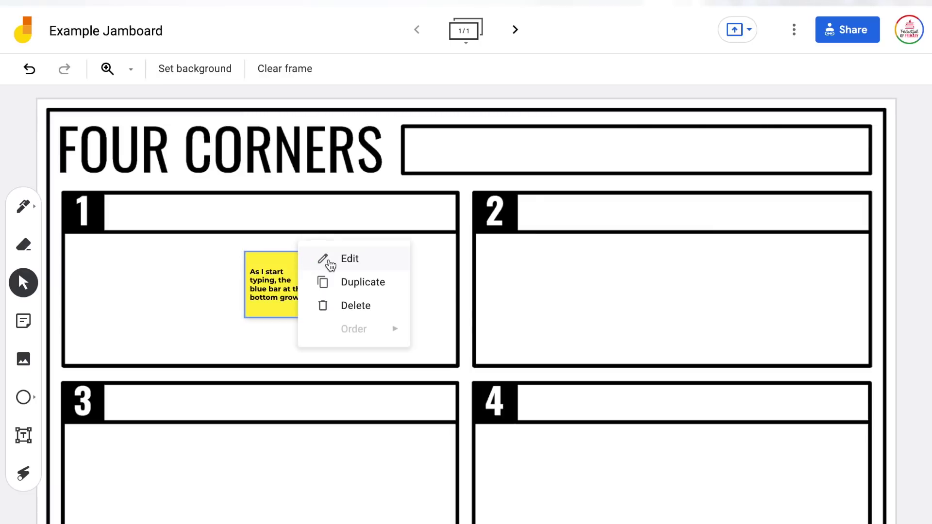
pyautogui.click(343, 286)
pyautogui.moveTo(306, 297); pyautogui.dragTo(377, 280)
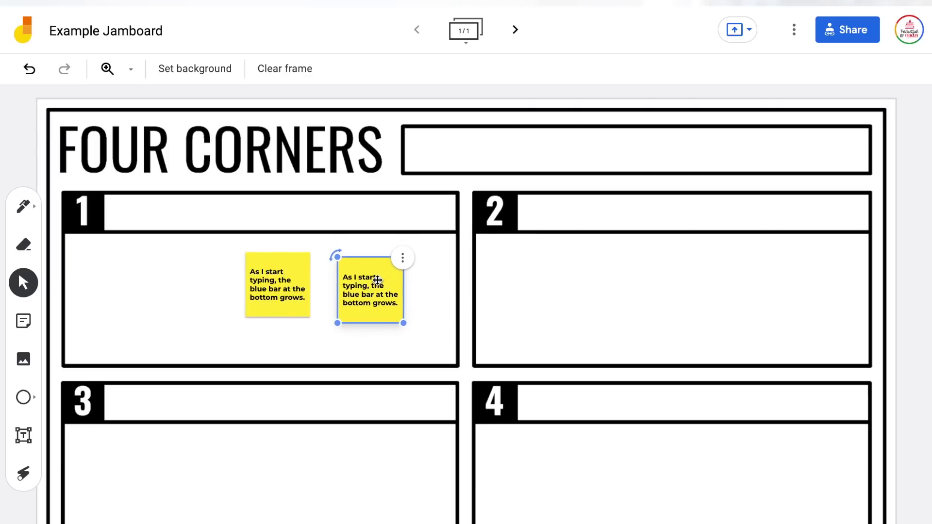
# Step: Delete the copy and move the original sticky note to box 1's top-left corner
pyautogui.click(403, 258)
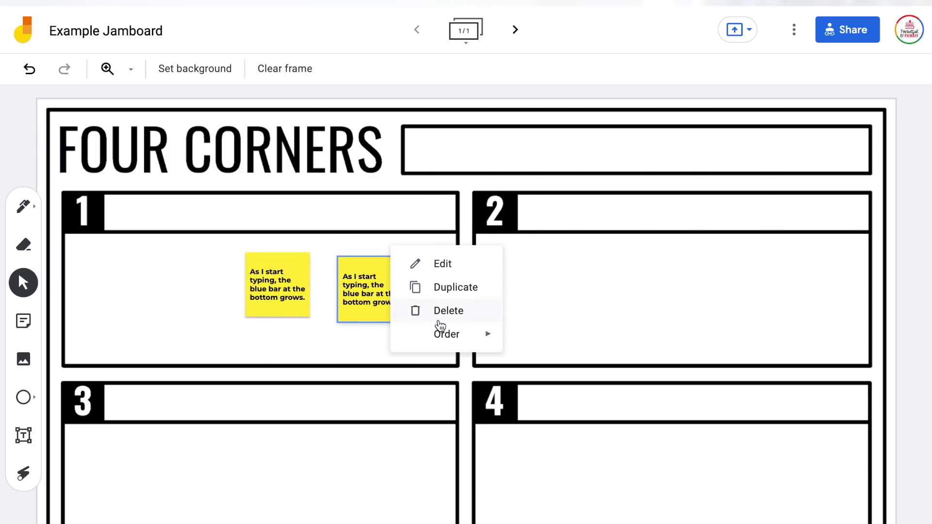
pyautogui.moveTo(443, 334)
pyautogui.click(450, 311)
pyautogui.moveTo(266, 296); pyautogui.dragTo(94, 287)
pyautogui.click(256, 294)
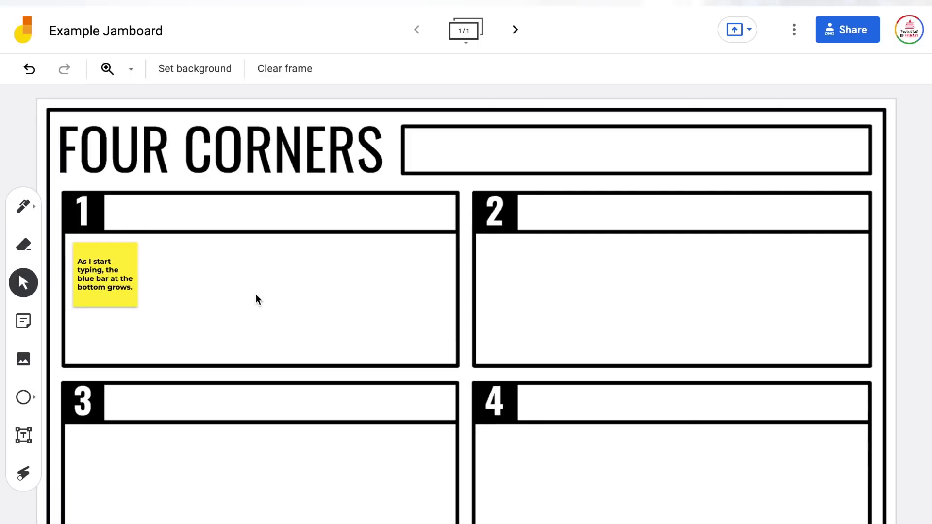
pyautogui.click(32, 361)
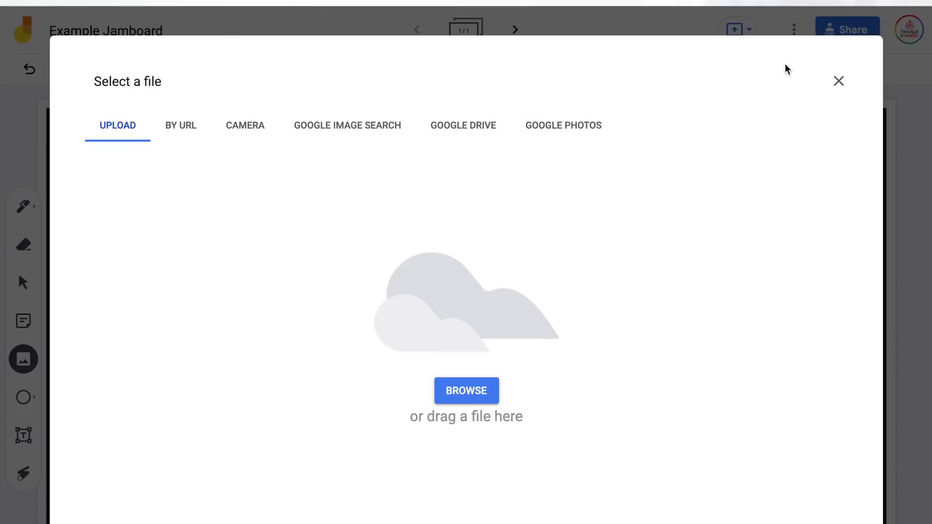
pyautogui.click(837, 82)
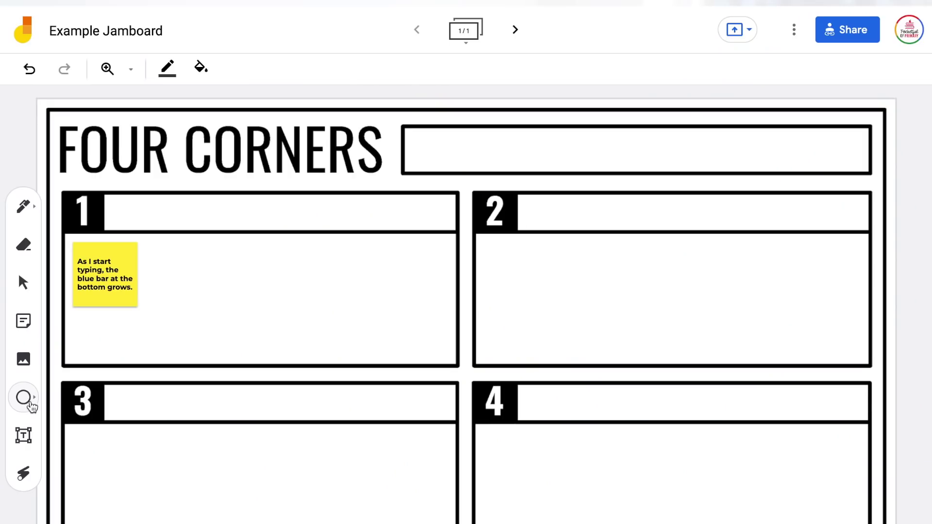
# Step: Choose the circle shape and set its fill colour to light blue
pyautogui.click(30, 403)
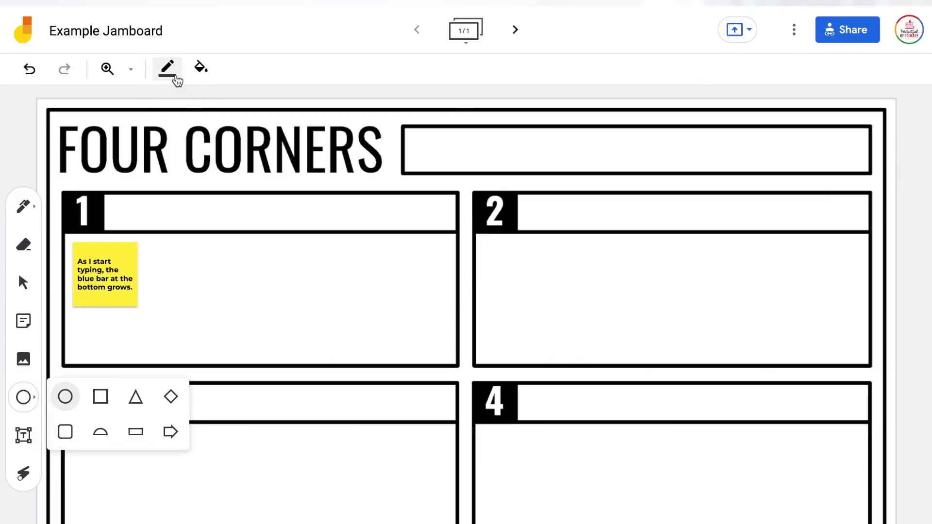
pyautogui.click(176, 80)
pyautogui.click(201, 69)
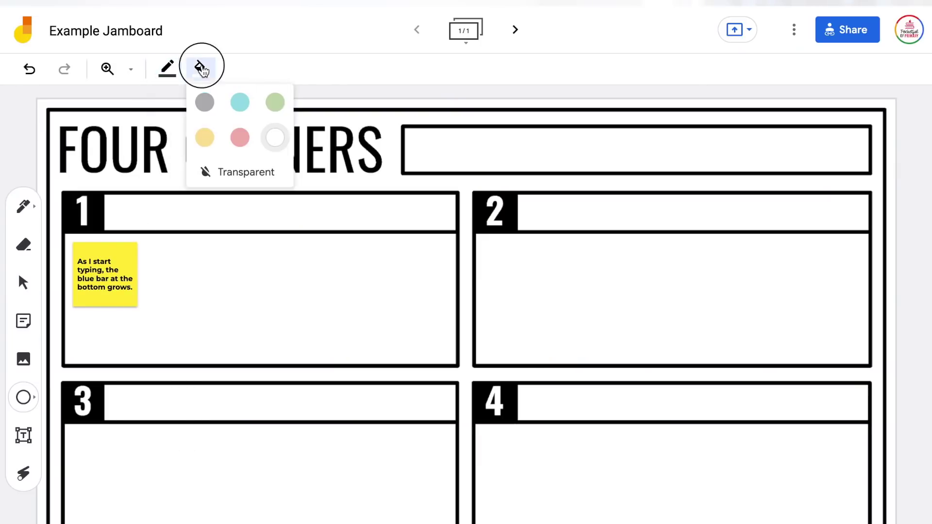
pyautogui.click(240, 104)
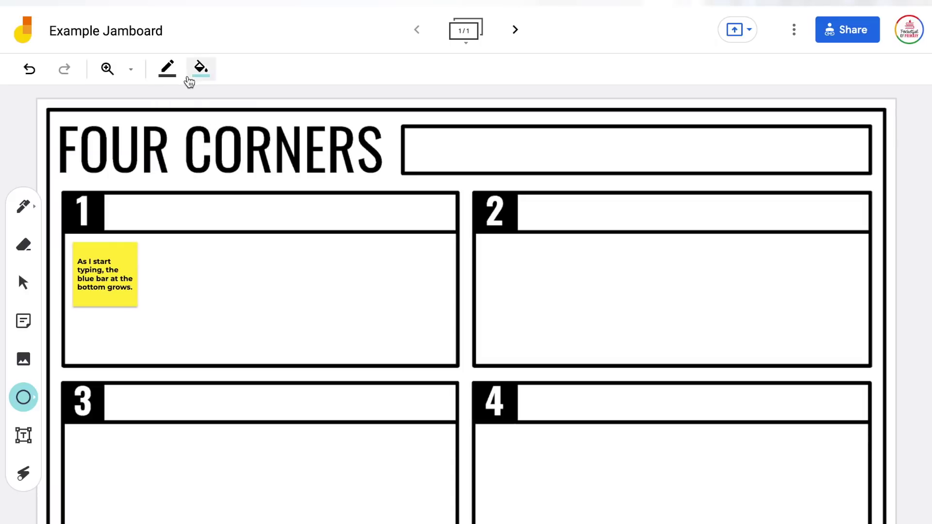
# Step: Draw the circle in box 1 beside the sticky note, then shrink and rotate it slightly
pyautogui.moveTo(216, 207); pyautogui.dragTo(361, 345)
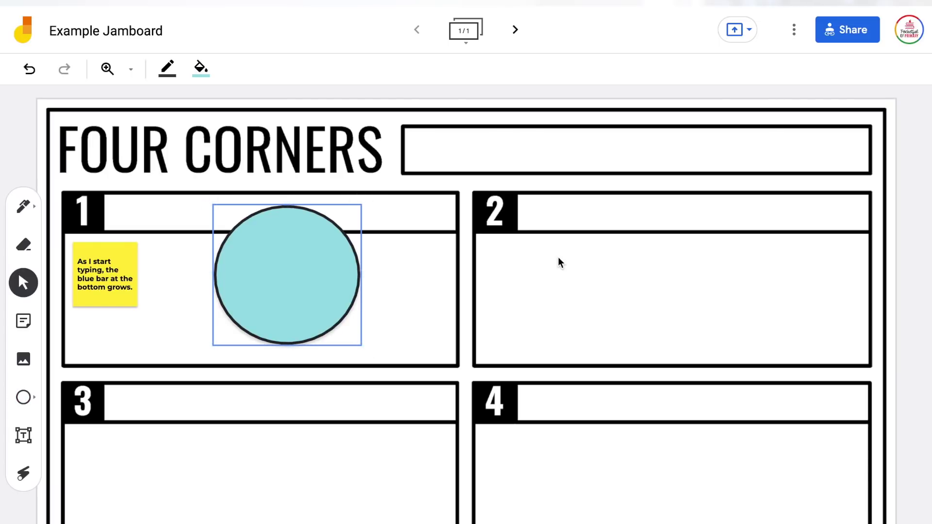
pyautogui.click(326, 262)
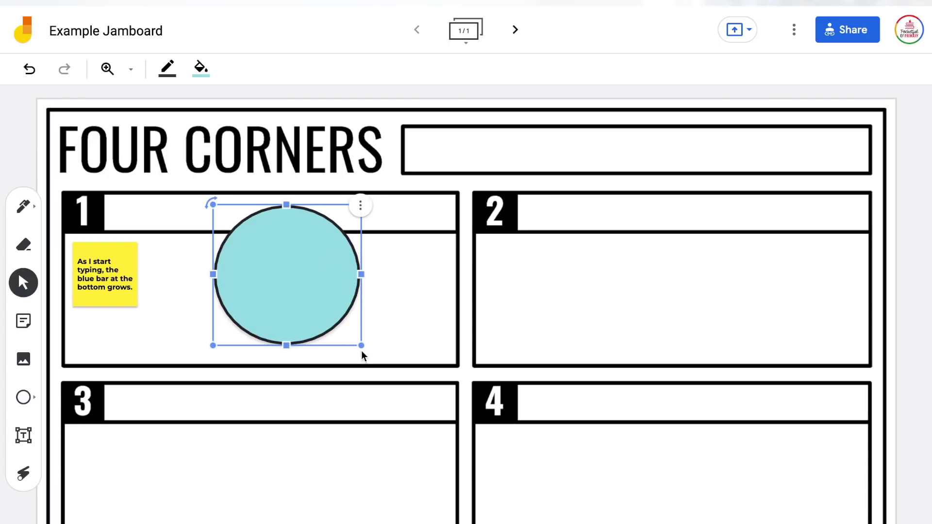
pyautogui.moveTo(361, 345)
pyautogui.mouseDown()
pyautogui.moveTo(304, 289)
pyautogui.moveTo(354, 340)
pyautogui.mouseUp()
pyautogui.moveTo(212, 204)
pyautogui.mouseDown()
pyautogui.moveTo(210, 260)
pyautogui.moveTo(228, 198)
pyautogui.moveTo(217, 207)
pyautogui.mouseUp()
pyautogui.click(354, 208)
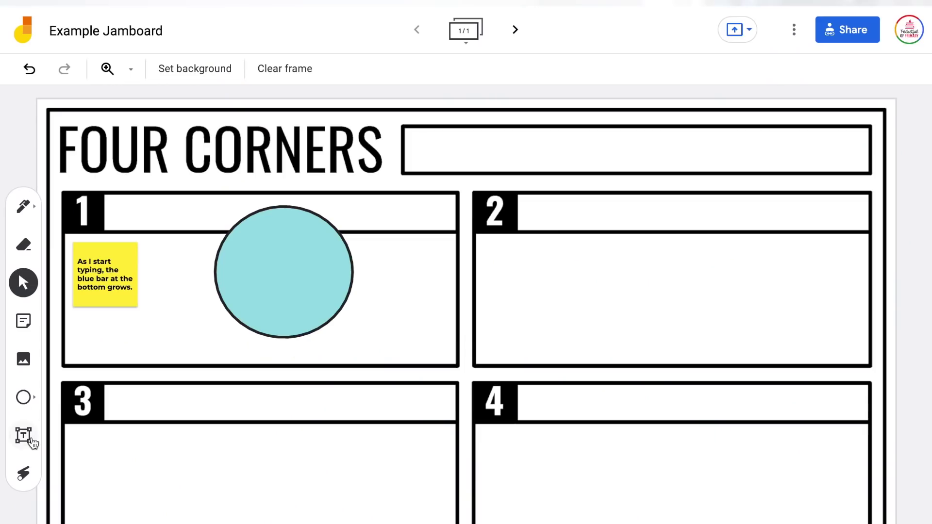
# Step: Create a text box in the header box beside FOUR CORNERS, keeping the Normal text style
pyautogui.click(24, 435)
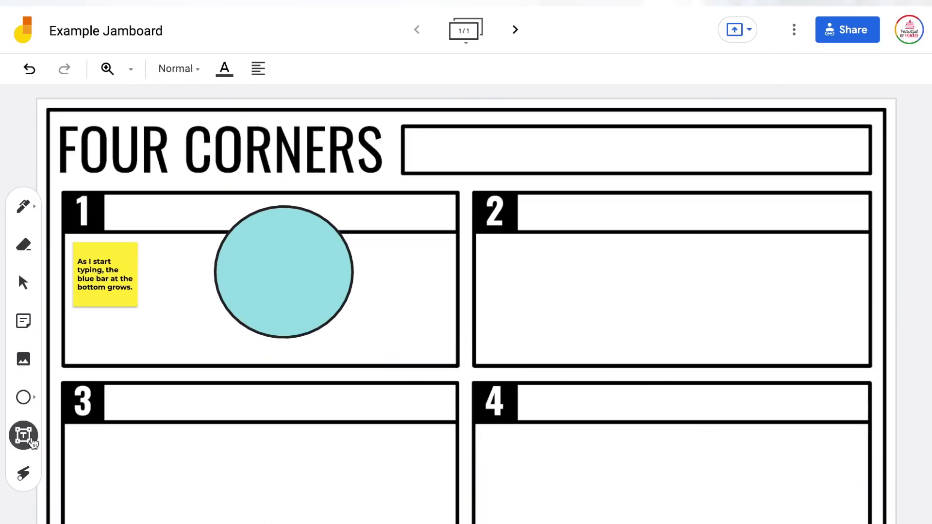
pyautogui.click(415, 140)
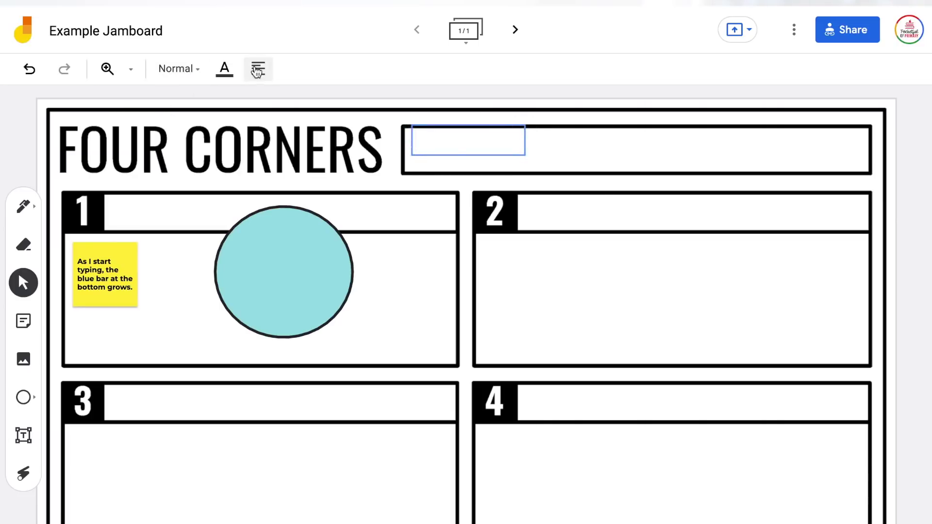
pyautogui.click(181, 73)
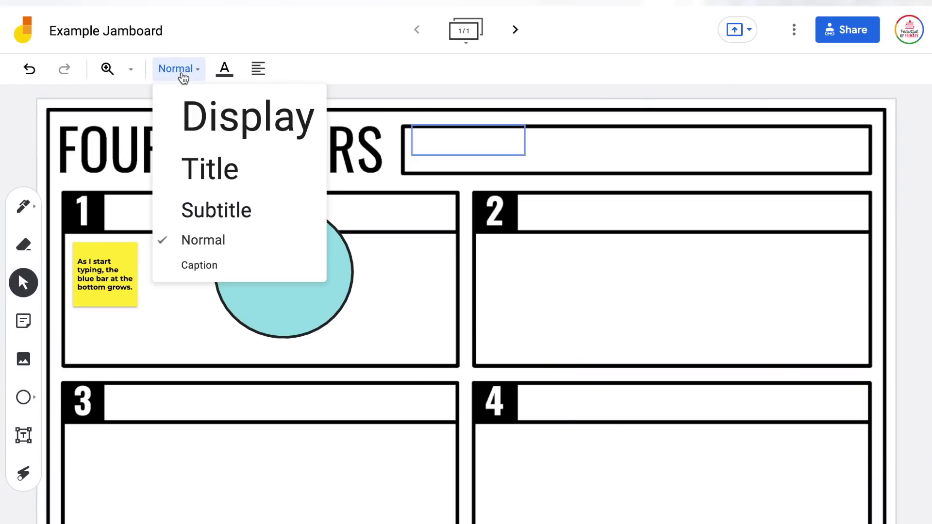
pyautogui.click(213, 242)
pyautogui.click(227, 71)
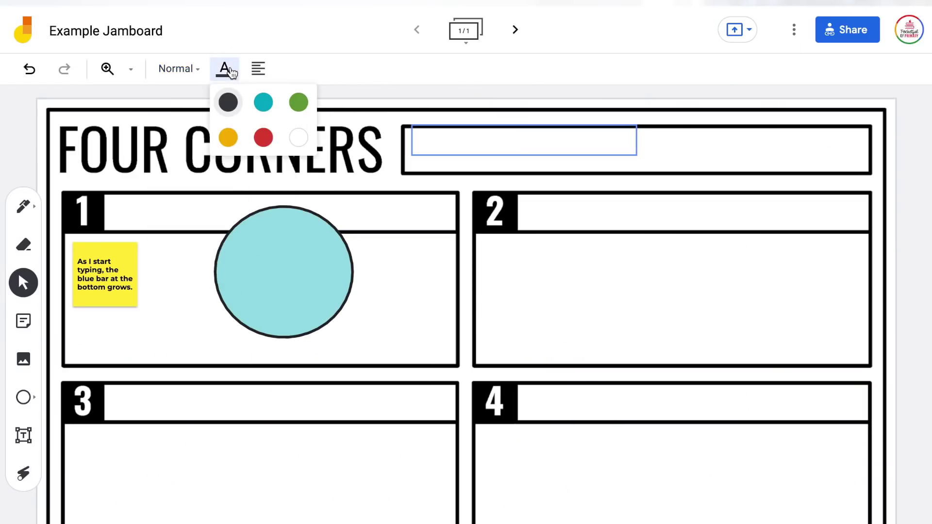
pyautogui.click(231, 71)
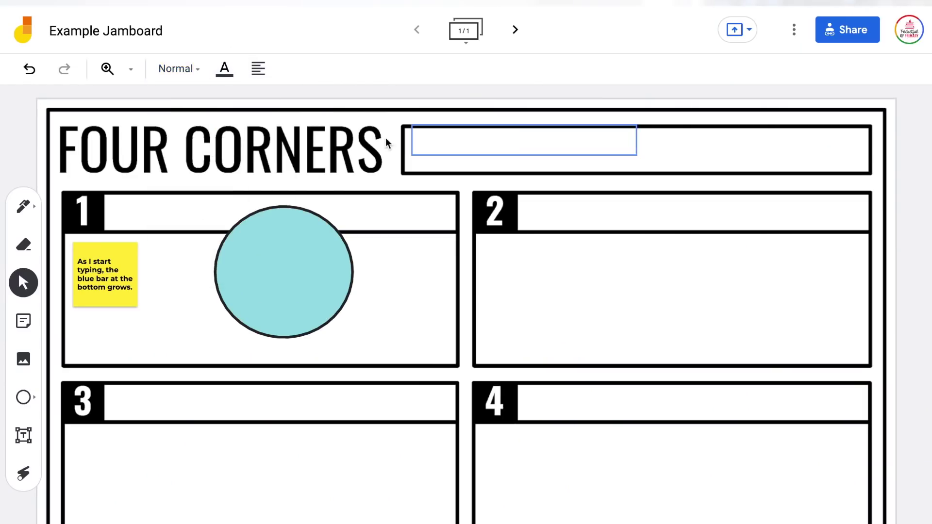
# Step: Type 'This is an example of directions.' and widen the box to fit one line
pyautogui.click(457, 148)
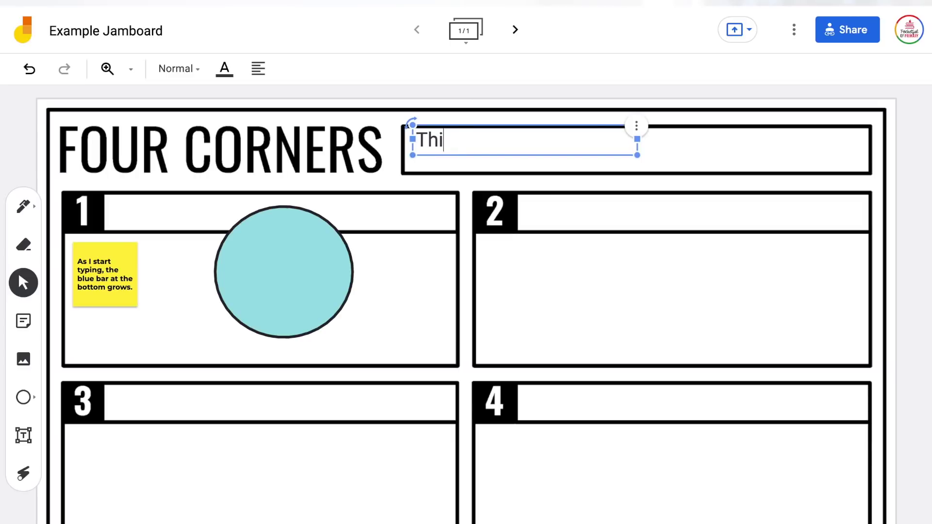
pyautogui.write('exampl')
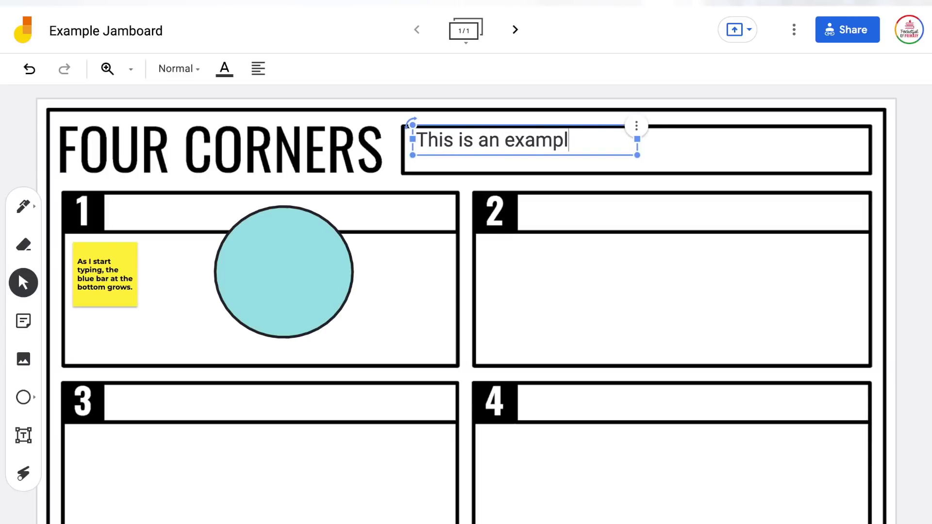
pyautogui.write('e of directions.')
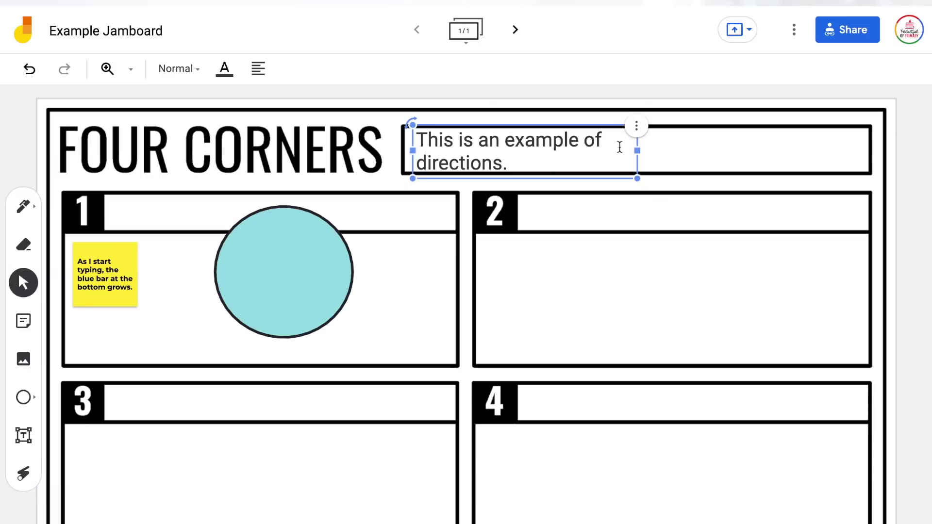
pyautogui.moveTo(637, 151); pyautogui.dragTo(757, 150)
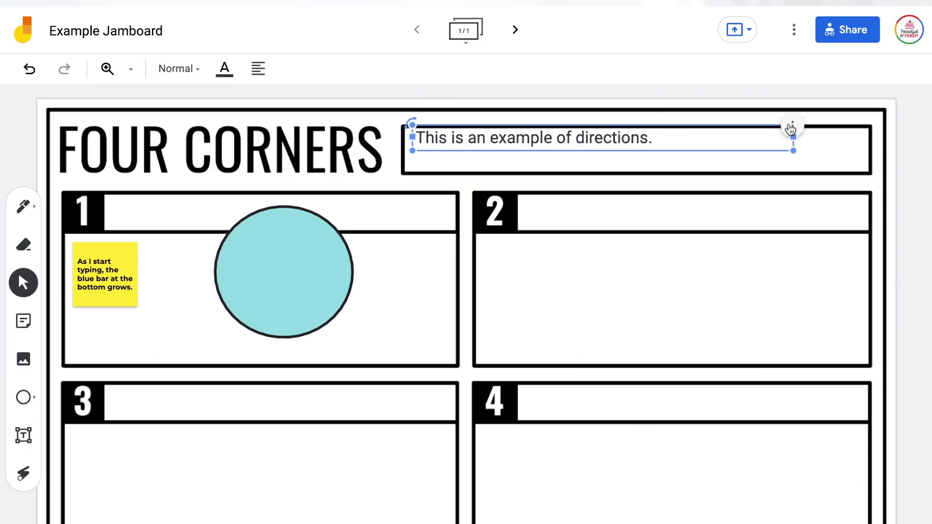
# Step: Open the directions text box's Edit/Duplicate/Delete/Order menu
pyautogui.click(790, 129)
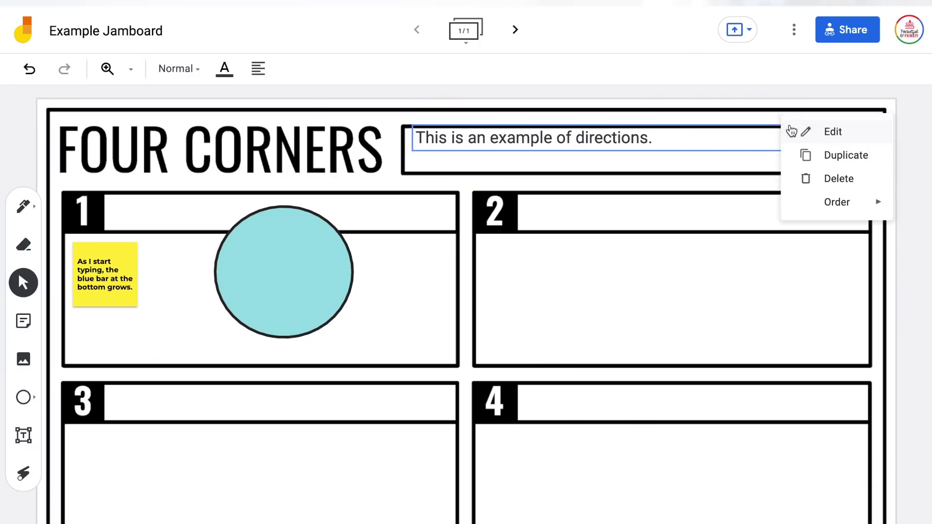